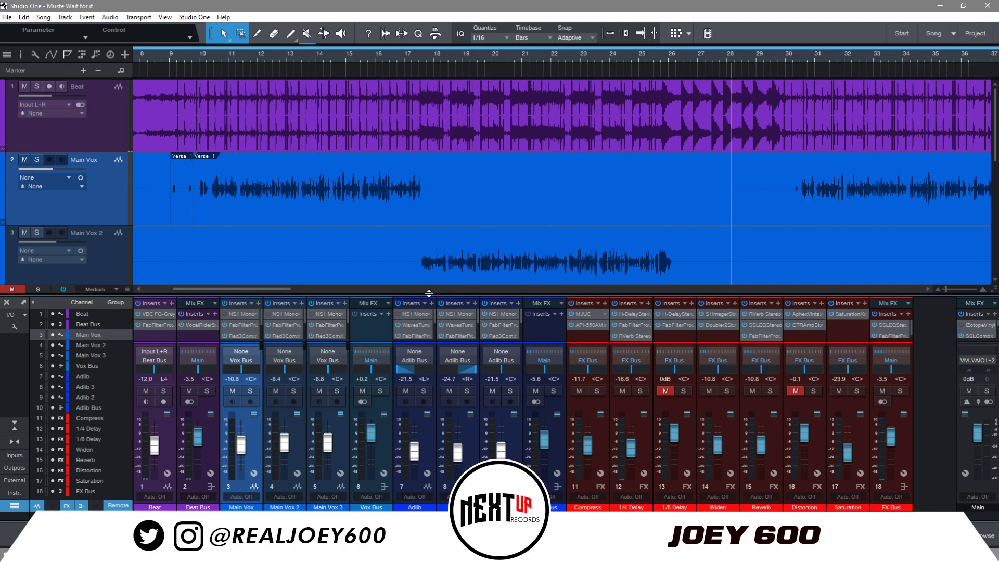
# Enlarge the mixer and inspect the NS1 Mono insert on Main Vox, Main Vox 2 and Main Vox 3, closing the plug-in window
pyautogui.click(265, 280)
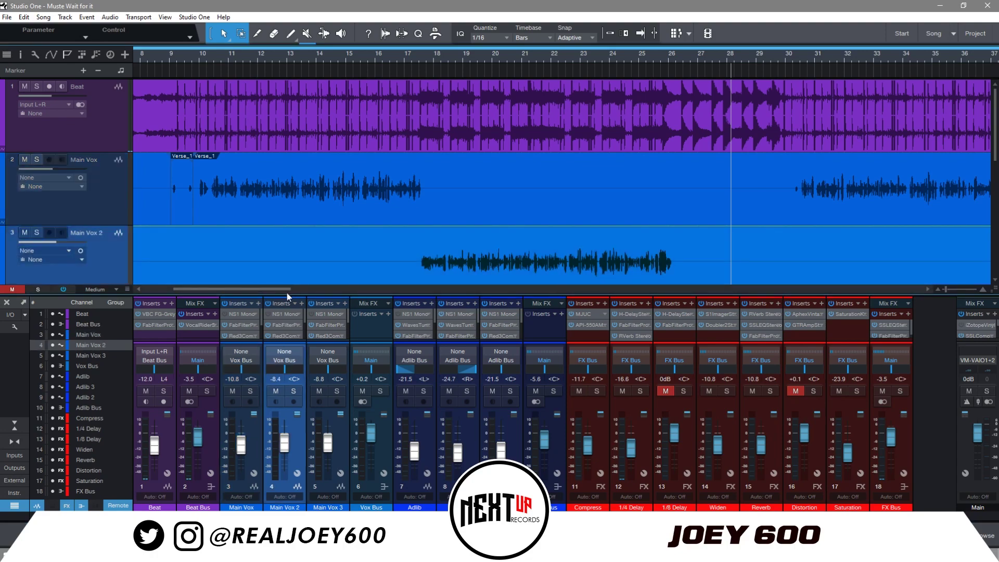
pyautogui.moveTo(270, 289); pyautogui.dragTo(257, 178)
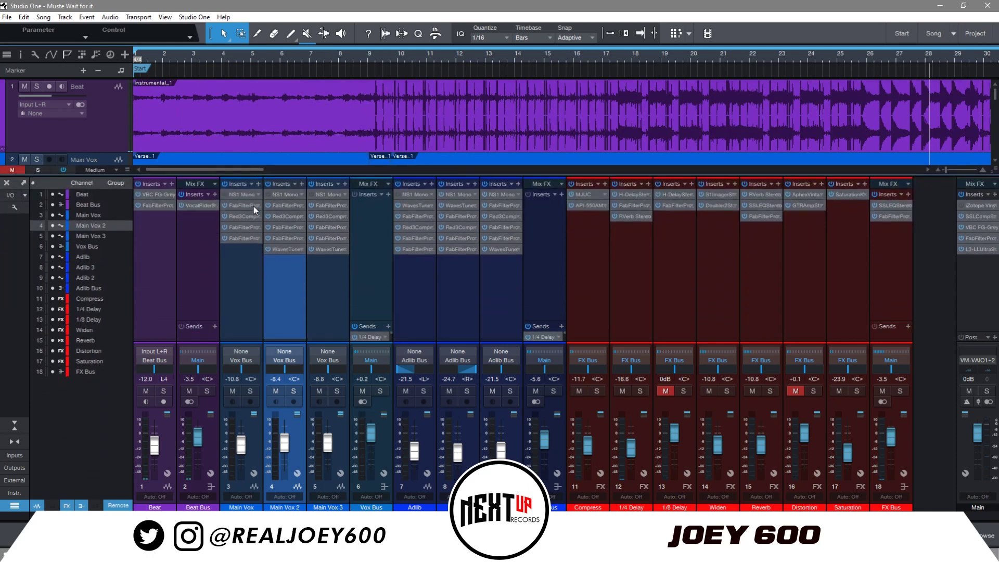
pyautogui.click(245, 191)
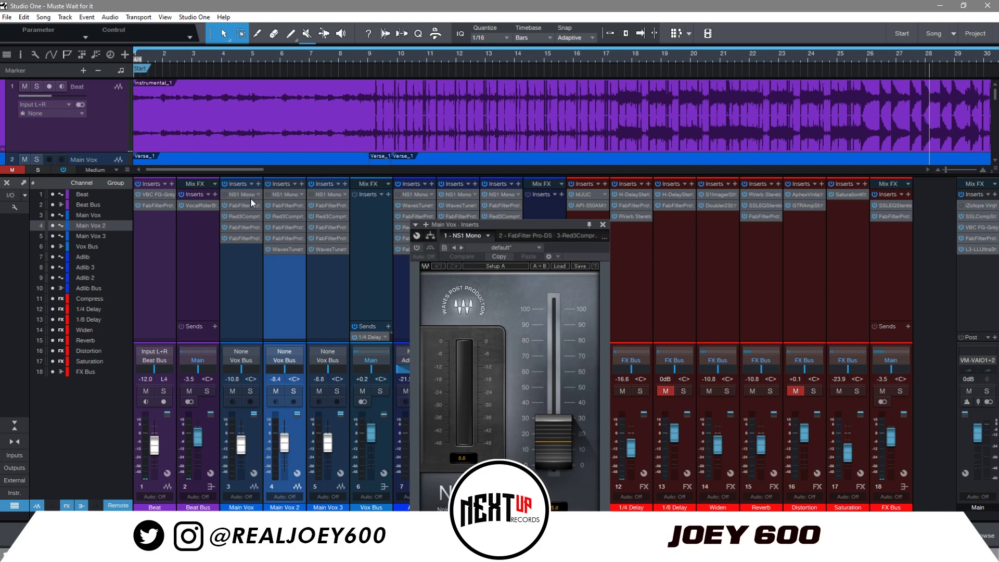
pyautogui.doubleClick(289, 196)
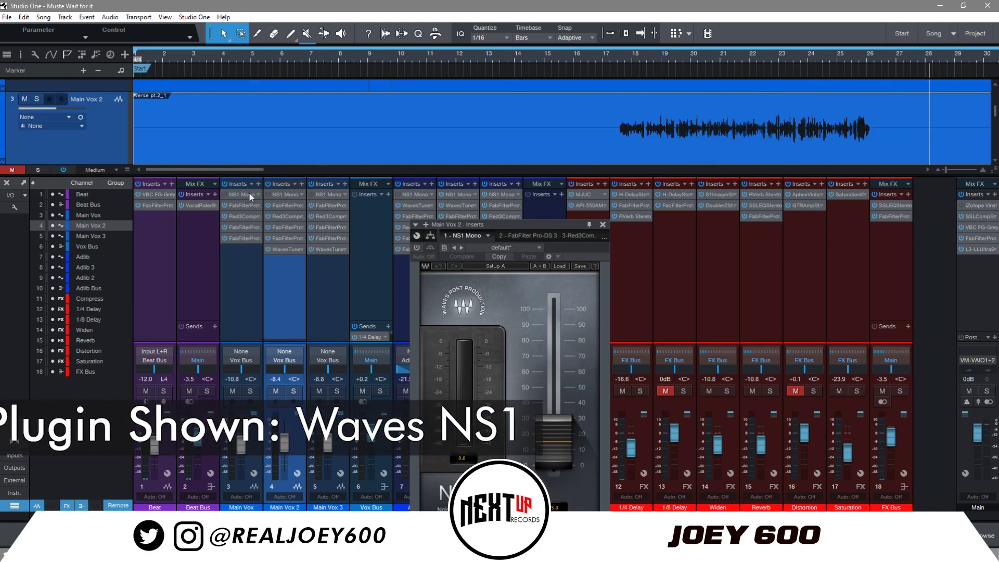
pyautogui.doubleClick(249, 193)
pyautogui.click(317, 197)
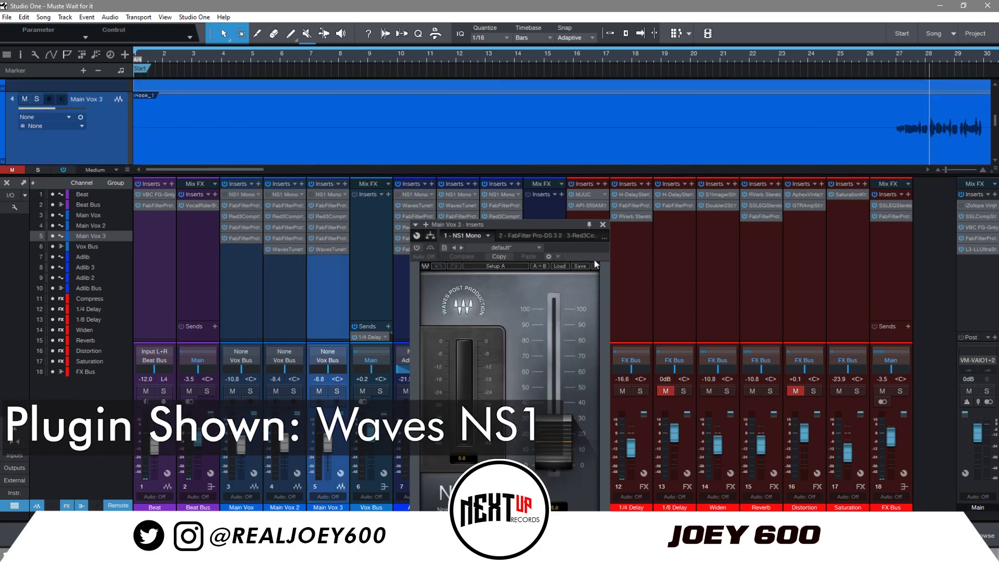
pyautogui.click(602, 224)
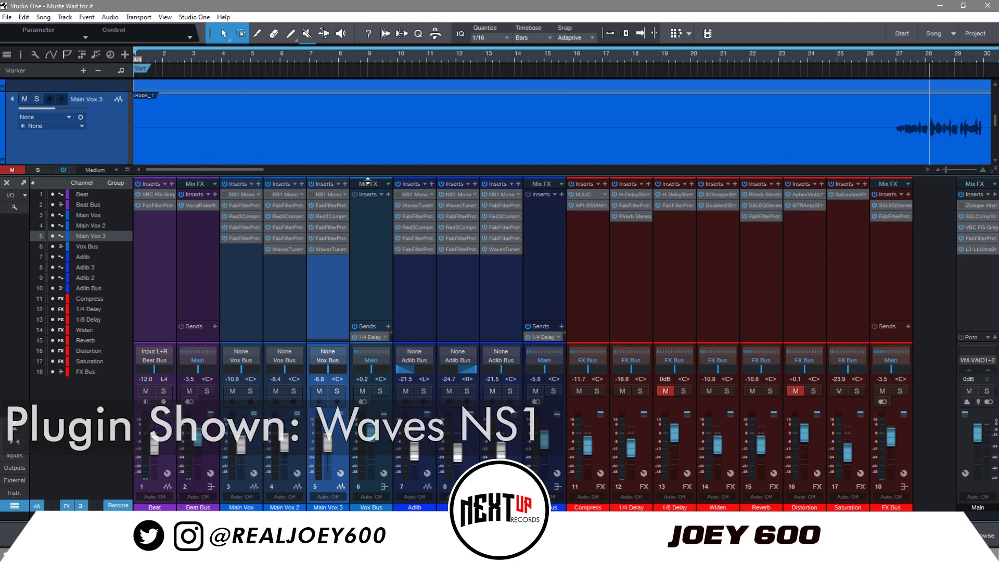
# Shrink the mixer and examine the Main Vox waveform closely between about bars 8 and 12
pyautogui.moveTo(368, 171); pyautogui.dragTo(367, 275)
pyautogui.scroll(5, 367, 249)
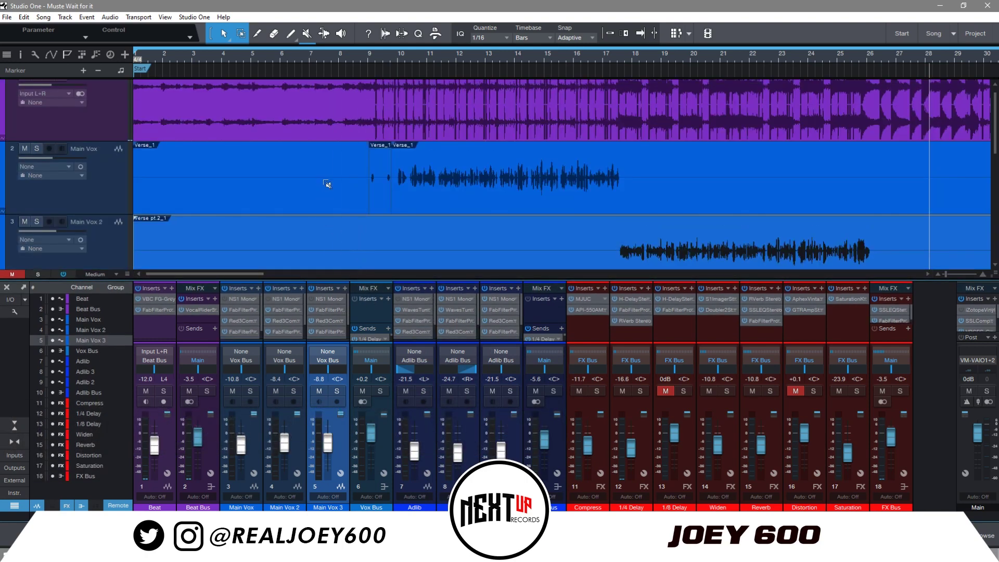
pyautogui.scroll(9, 350, 193)
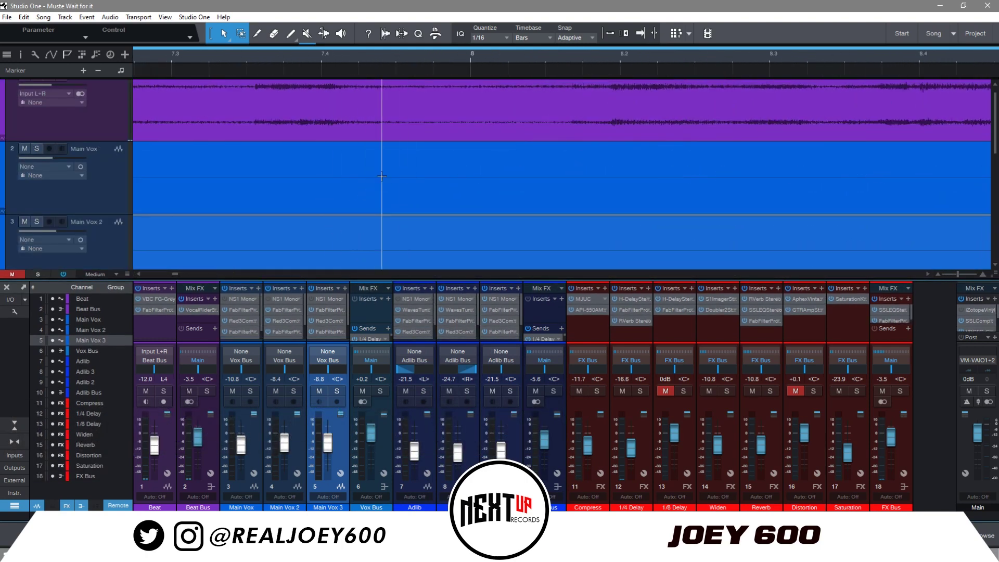
pyautogui.click(179, 267)
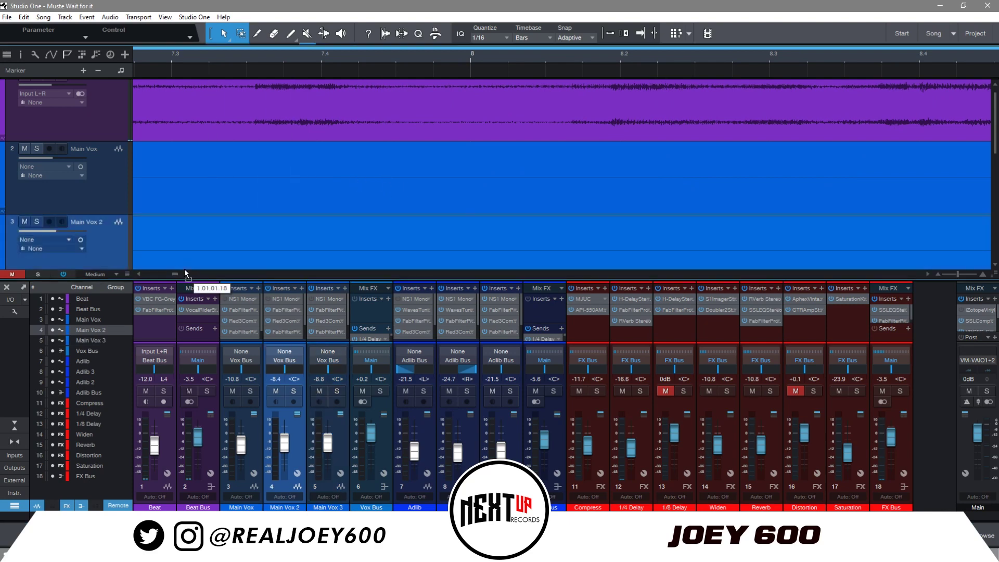
pyautogui.hscroll(10, 182, 273)
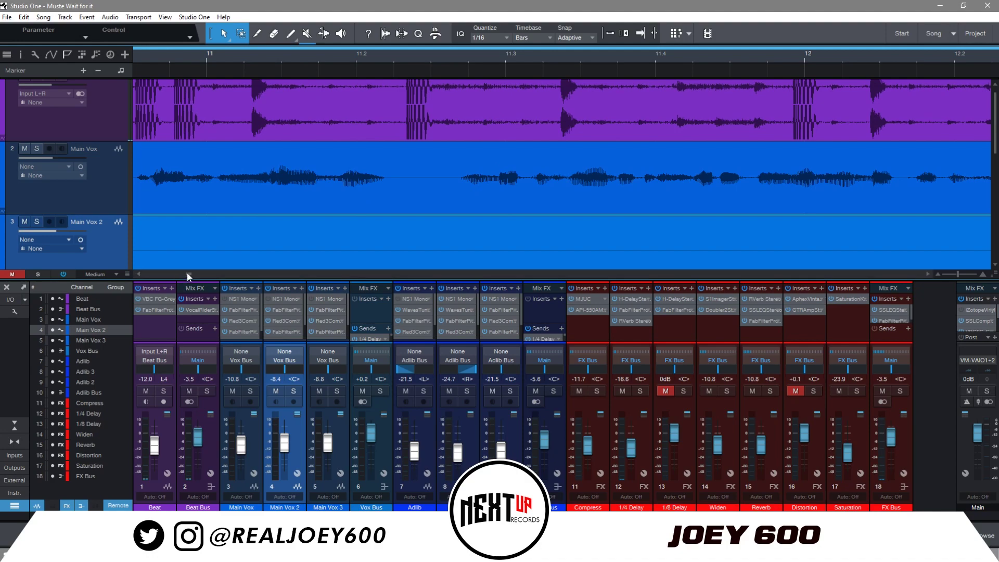
pyautogui.hscroll(-5, 180, 273)
pyautogui.hscroll(-2, 179, 273)
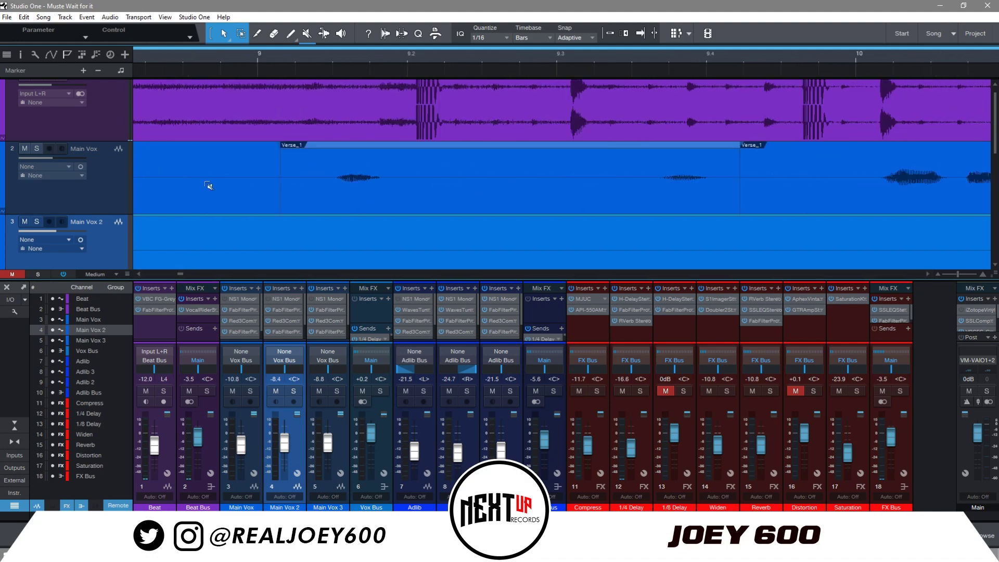
pyautogui.scroll(-10, 211, 179)
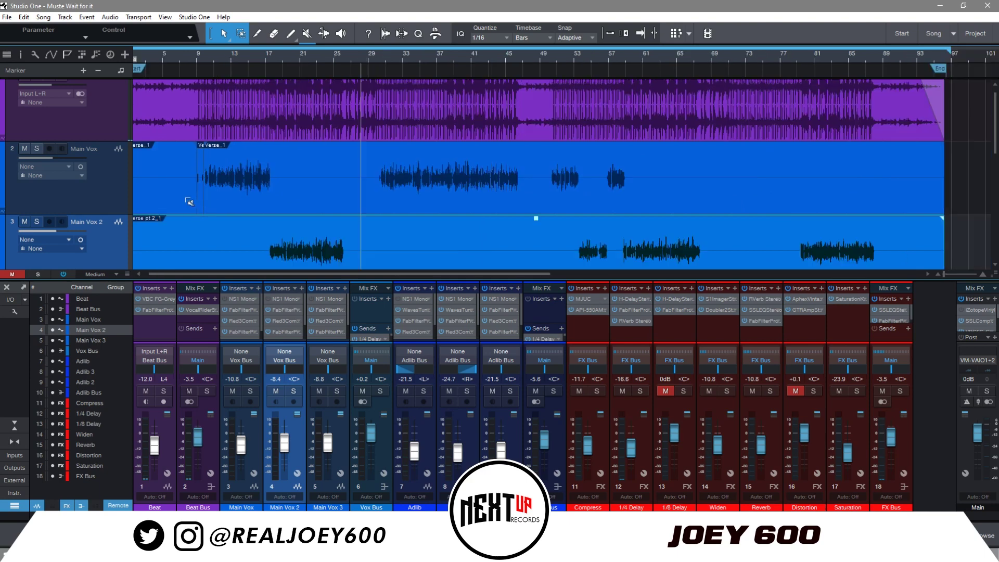
# Solo the Main Vox track, bypass its insert effects and enlarge the mixer to show the full insert lists
pyautogui.click(36, 149)
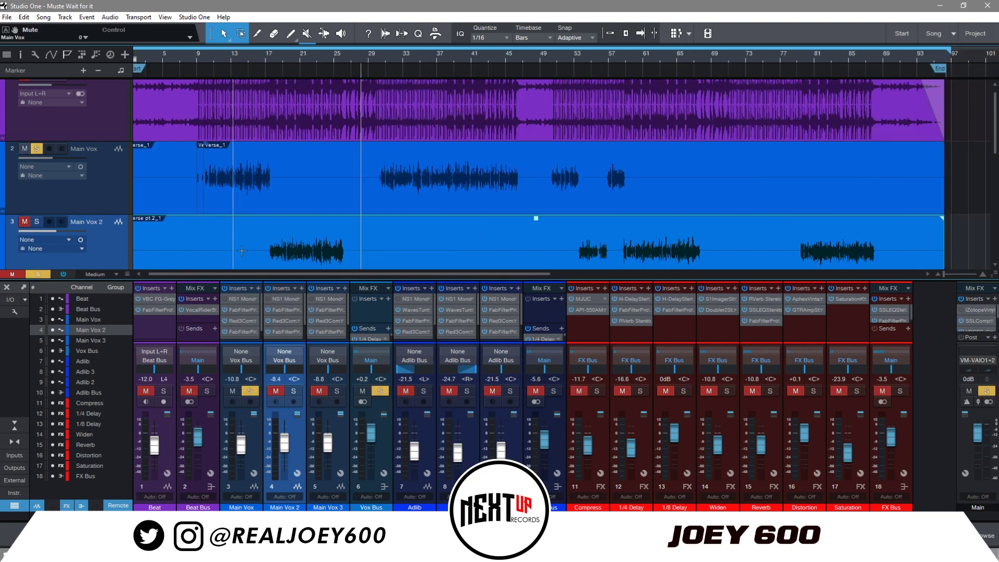
pyautogui.click(226, 310)
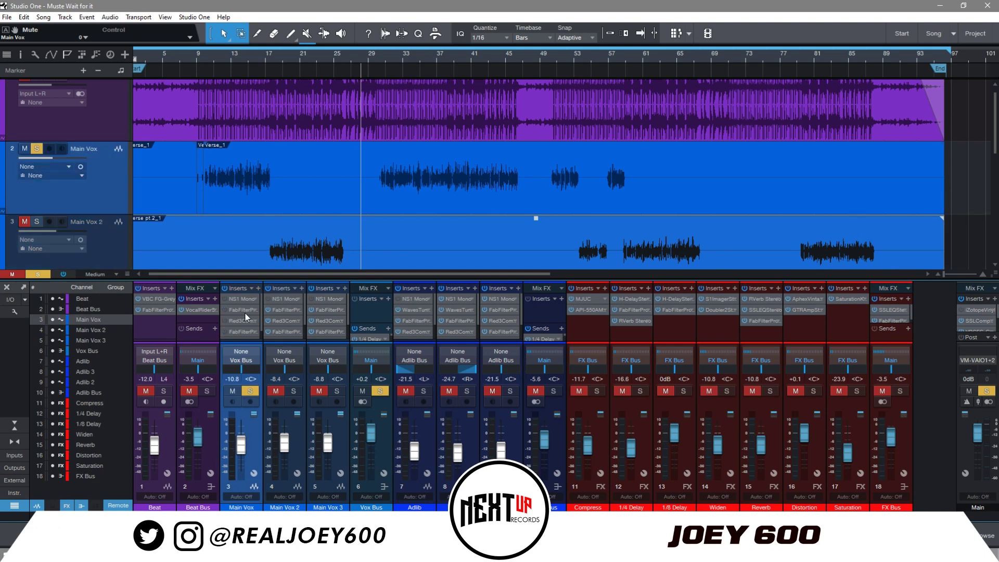
pyautogui.moveTo(261, 308); pyautogui.dragTo(260, 314)
pyautogui.moveTo(338, 281); pyautogui.dragTo(325, 180)
pyautogui.click(252, 300)
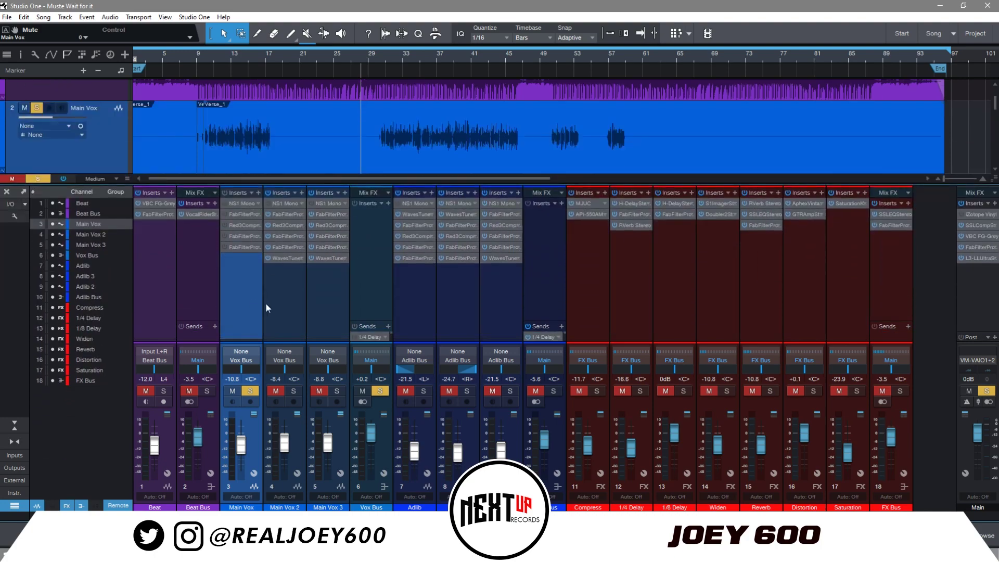
pyautogui.click(267, 304)
pyautogui.click(337, 310)
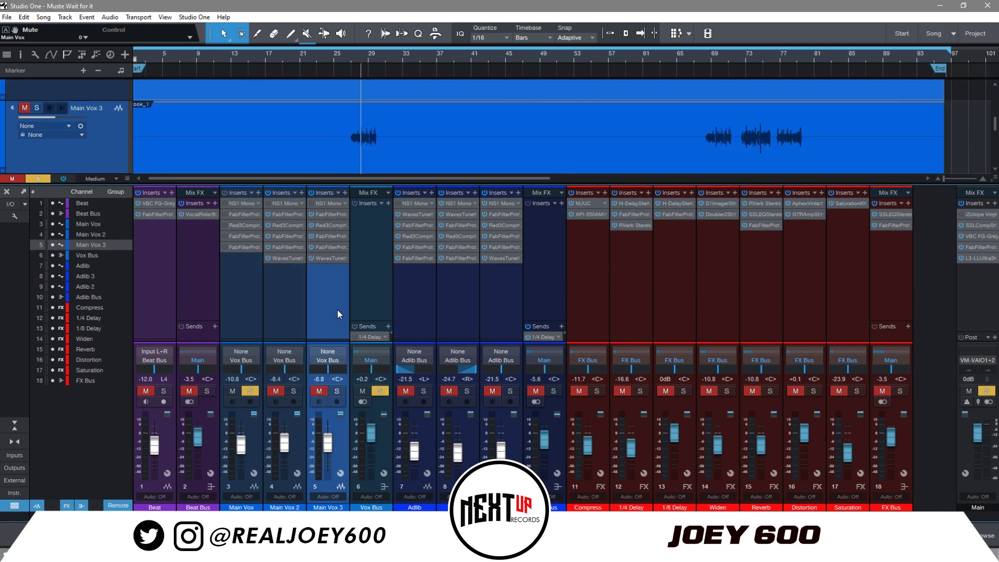
pyautogui.click(601, 309)
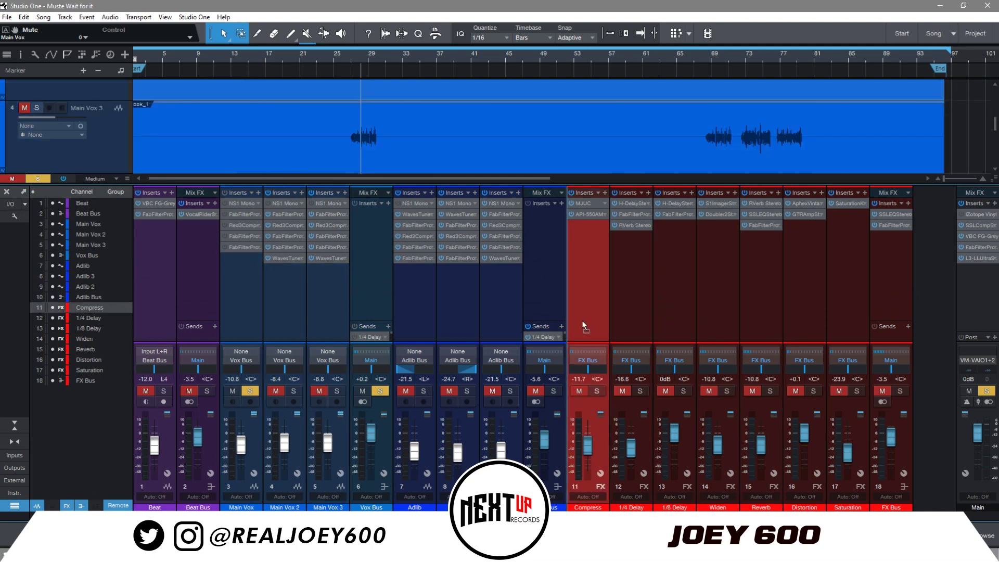
# Shrink the mixer and play the soloed Main Vox from about bar 9 without its insert effects
pyautogui.moveTo(221, 185); pyautogui.dragTo(214, 289)
pyautogui.scroll(5, 199, 208)
pyautogui.click(194, 53)
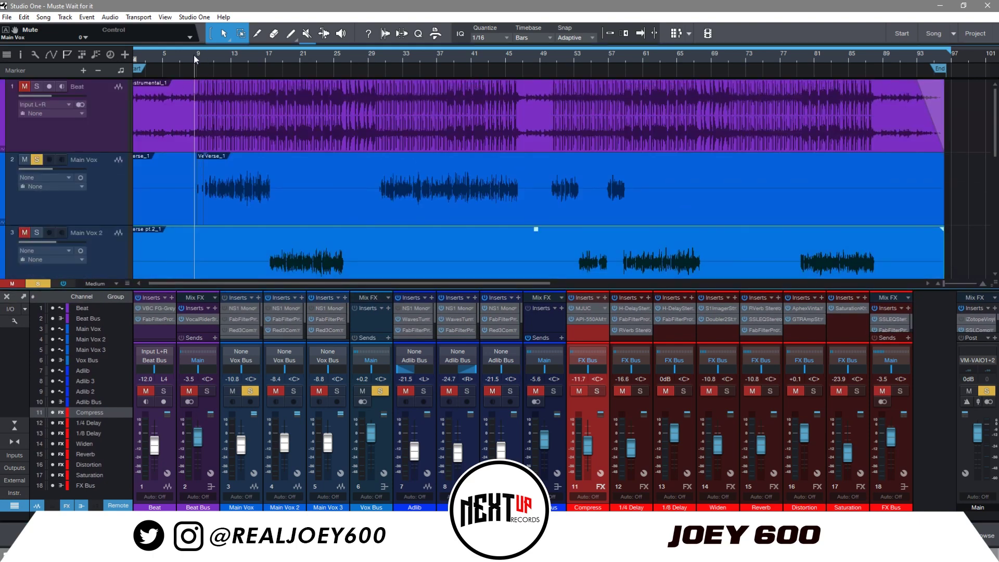
pyautogui.press('space')
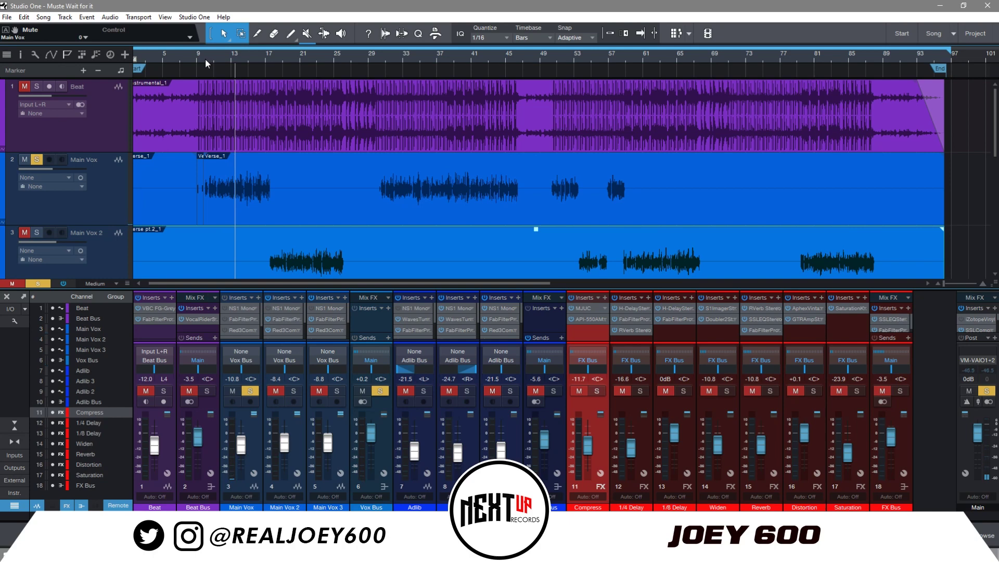
# Enlarge the mixer, switch the Main channel's insert effects back on and return the playback position to bar 9
pyautogui.moveTo(254, 290); pyautogui.dragTo(254, 257)
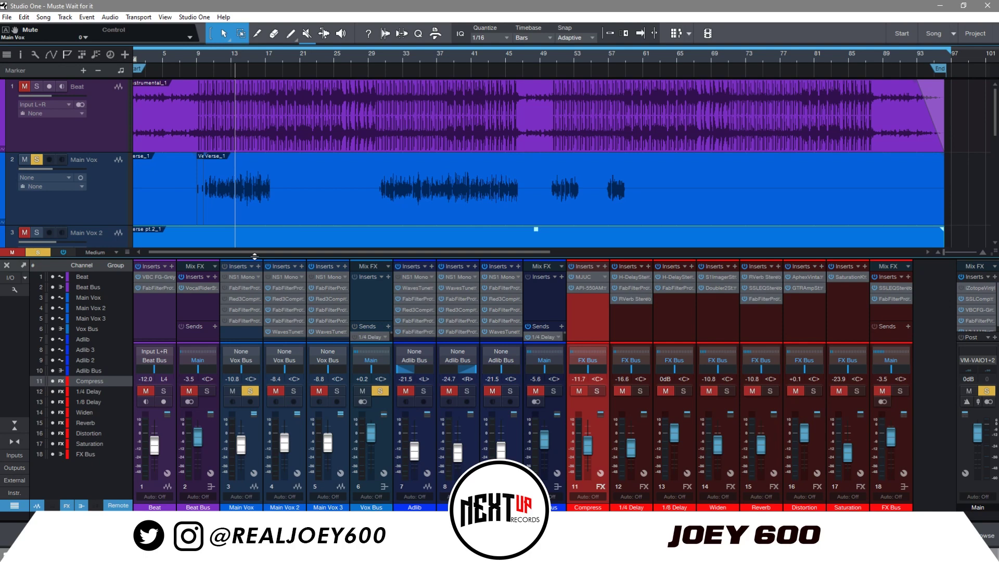
pyautogui.click(192, 57)
pyautogui.moveTo(962, 259); pyautogui.dragTo(950, 210)
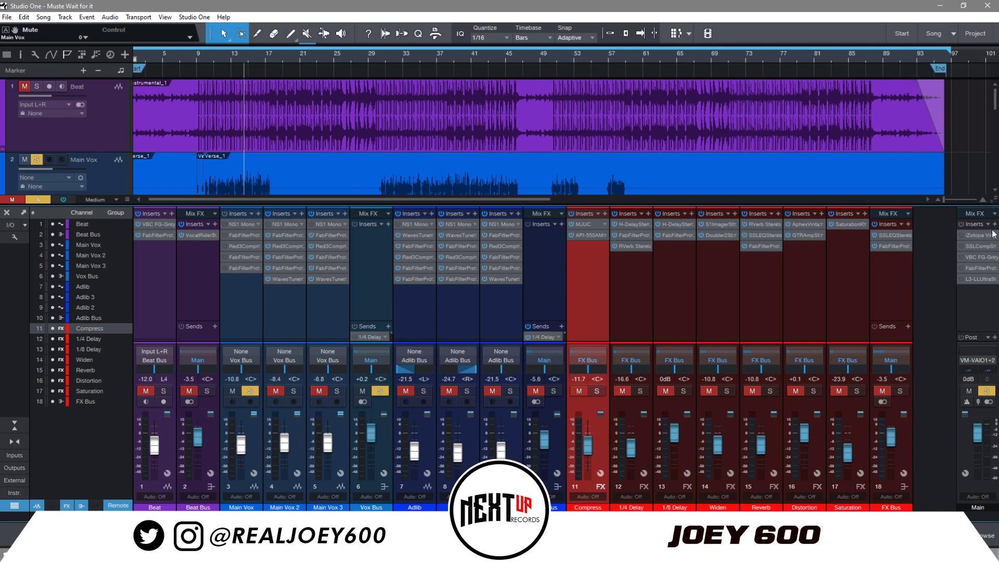
pyautogui.click(962, 247)
pyautogui.click(197, 53)
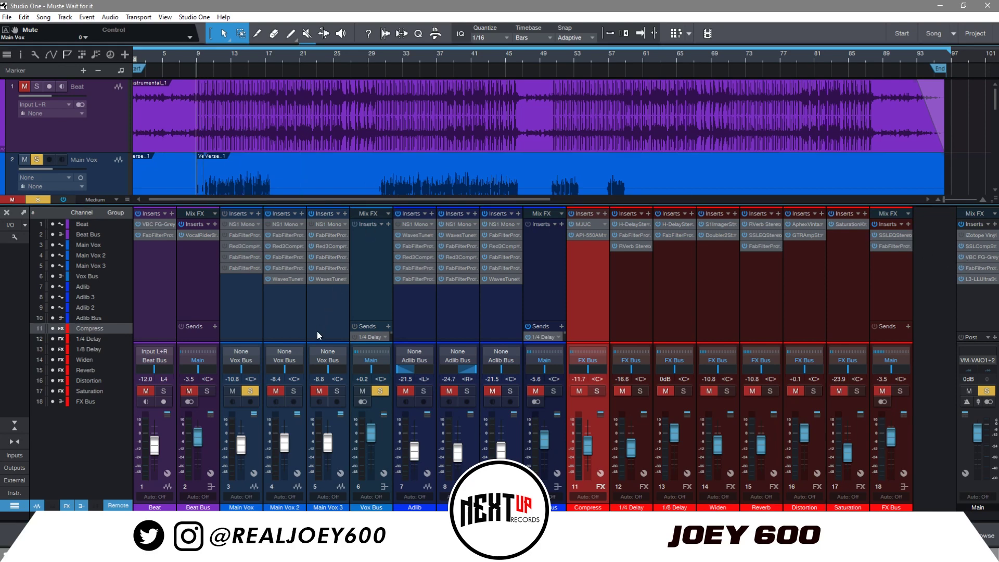
# Open FabFilter Pro-DS on Main Vox, set its lower detection frequency to 3.712 kHz and the threshold to about -36.94 dB
pyautogui.moveTo(304, 344)
pyautogui.mouseDown()
pyautogui.moveTo(304, 362)
pyautogui.moveTo(305, 341)
pyautogui.mouseUp()
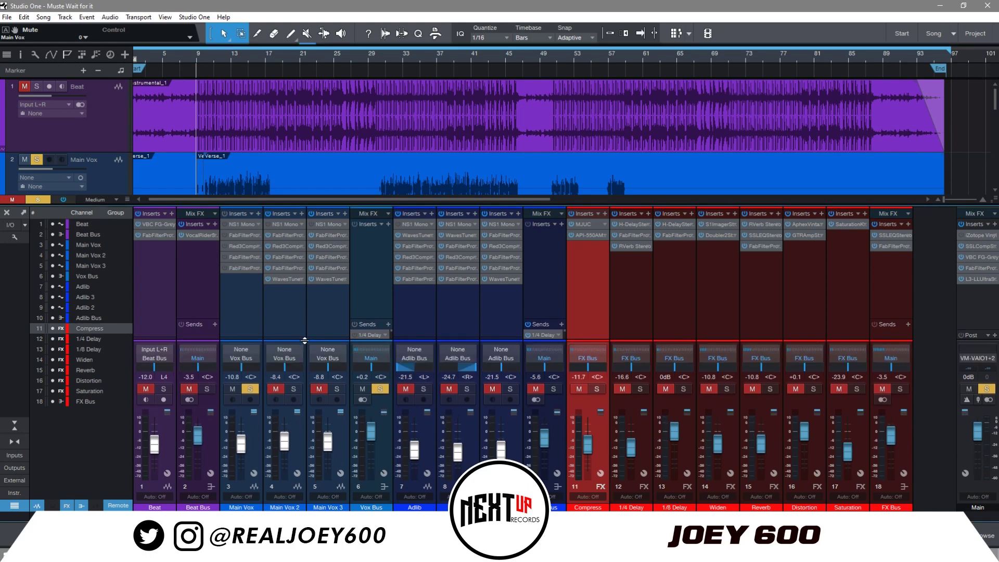
pyautogui.click(240, 235)
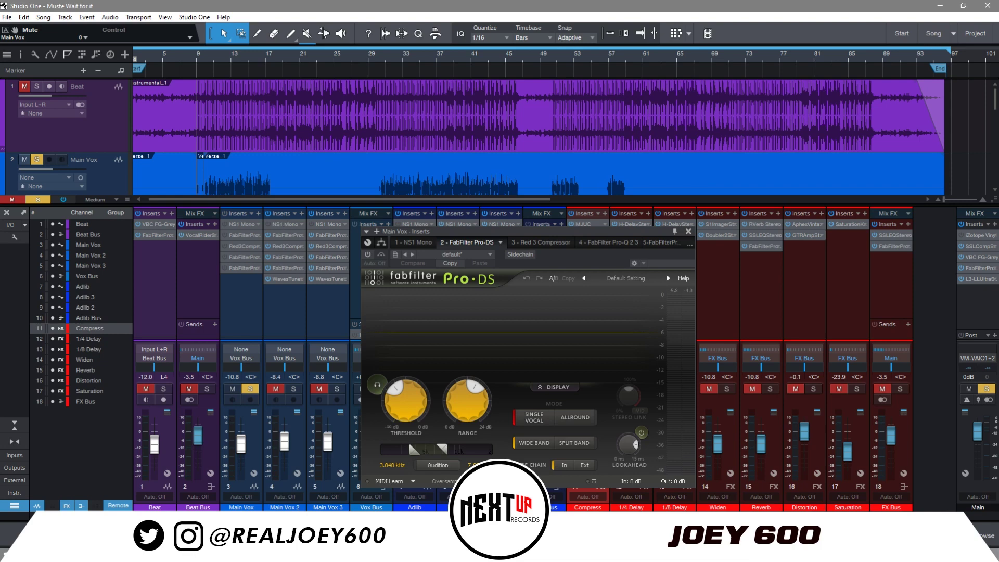
pyautogui.moveTo(414, 448); pyautogui.dragTo(413, 457)
pyautogui.moveTo(406, 400)
pyautogui.mouseDown()
pyautogui.moveTo(416, 366)
pyautogui.moveTo(414, 412)
pyautogui.mouseUp()
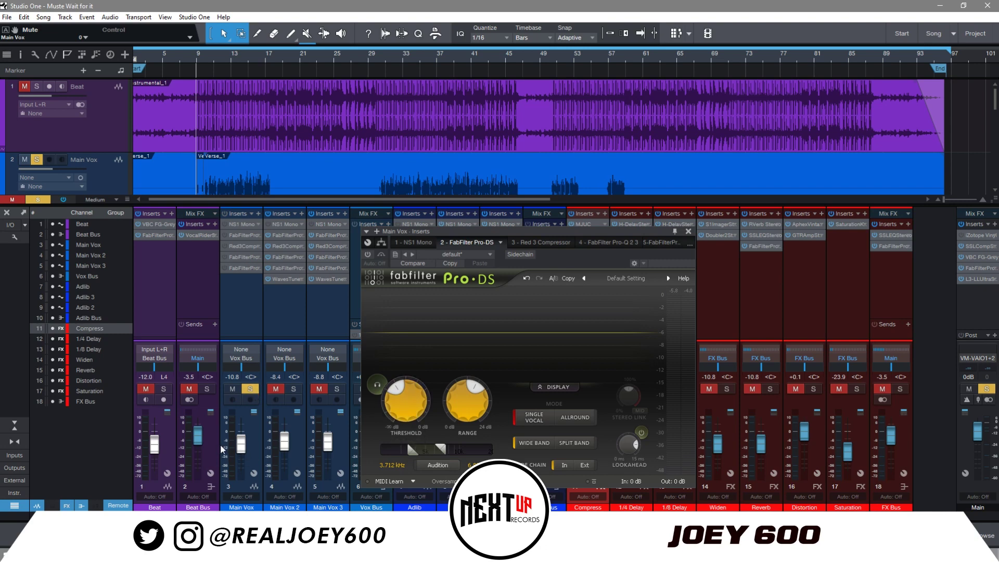
# Play the vocal from bar 9 with Pro-DS bypassed and review its threshold and range settings
pyautogui.press('space')
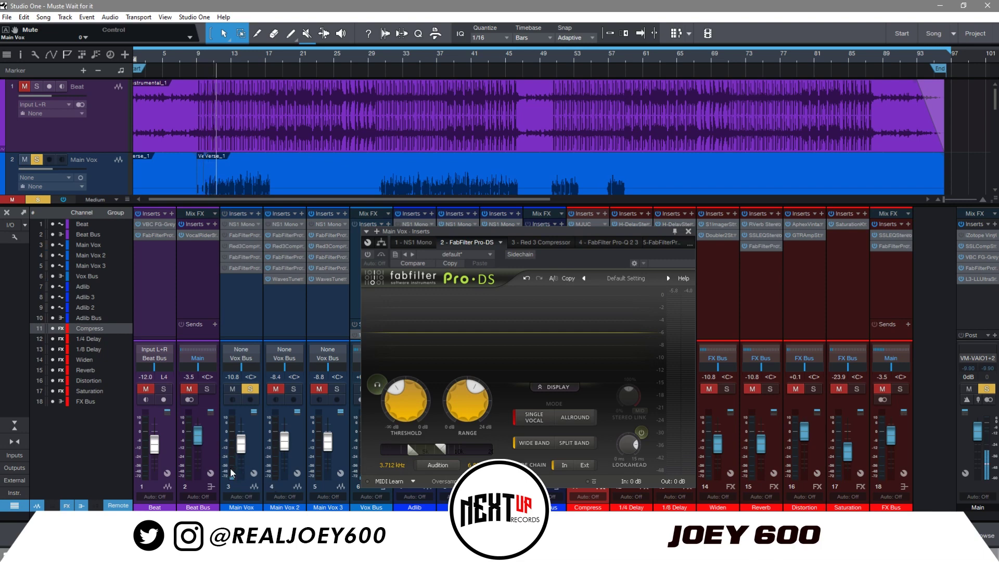
pyautogui.moveTo(398, 411)
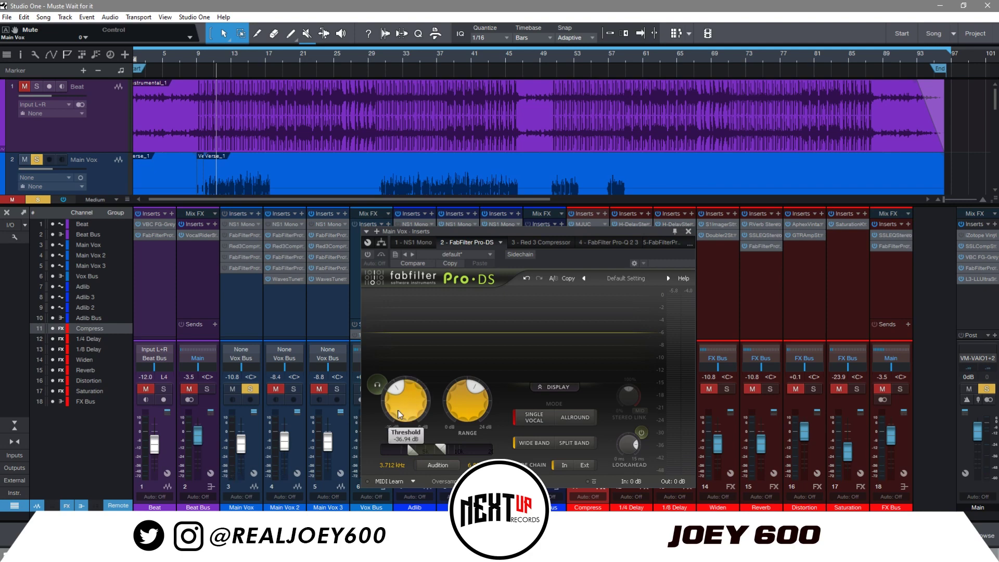
pyautogui.moveTo(467, 402); pyautogui.dragTo(465, 401)
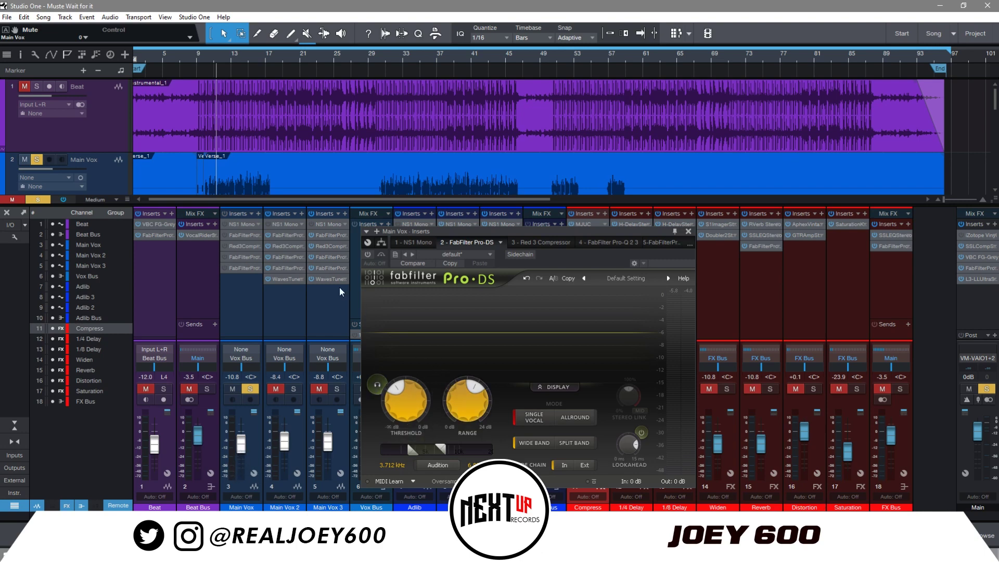
# Activate Pro-DS on Main Vox and listen to the de-essed verse at several points between about bars 9 and 13
pyautogui.click(229, 237)
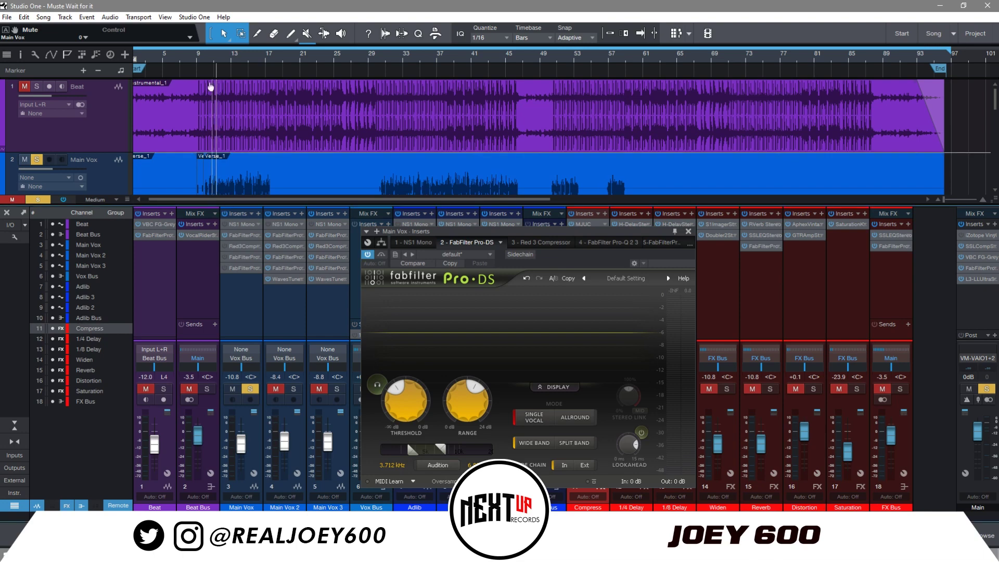
pyautogui.click(203, 62)
pyautogui.click(211, 57)
pyautogui.click(217, 55)
pyautogui.click(225, 55)
pyautogui.click(227, 55)
pyautogui.press('space')
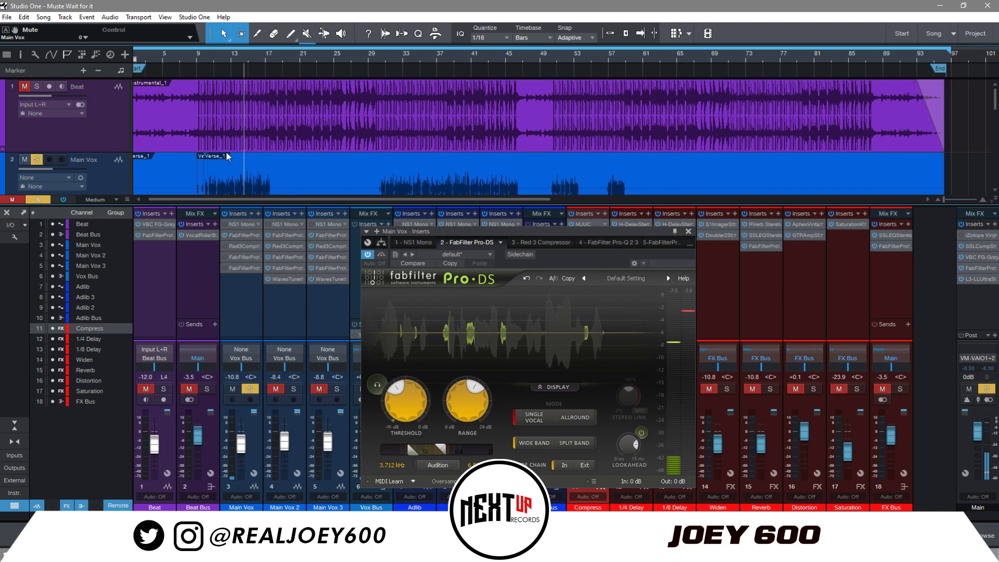
pyautogui.click(232, 58)
# Turn on side-chain Audition in Pro-DS, play the verse from around bar 13 and move the plug-in window higher
pyautogui.click(438, 465)
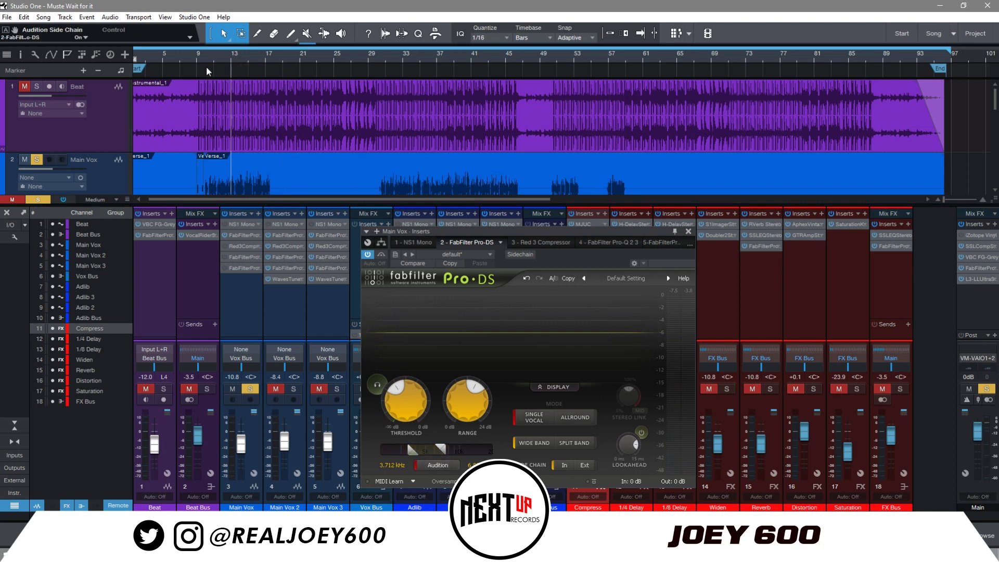
pyautogui.click(231, 63)
pyautogui.click(230, 61)
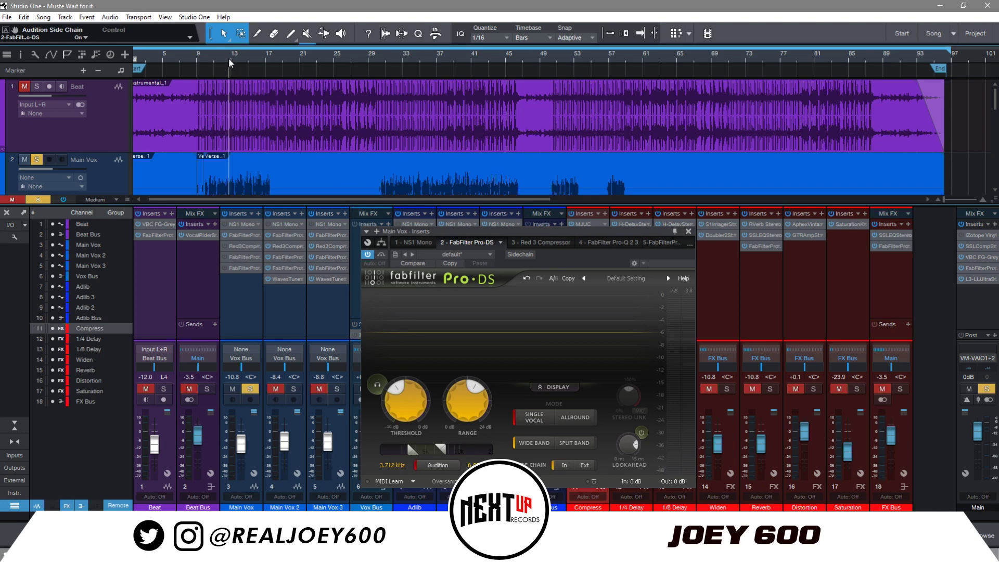
pyautogui.moveTo(231, 62); pyautogui.dragTo(237, 62)
pyautogui.click(245, 56)
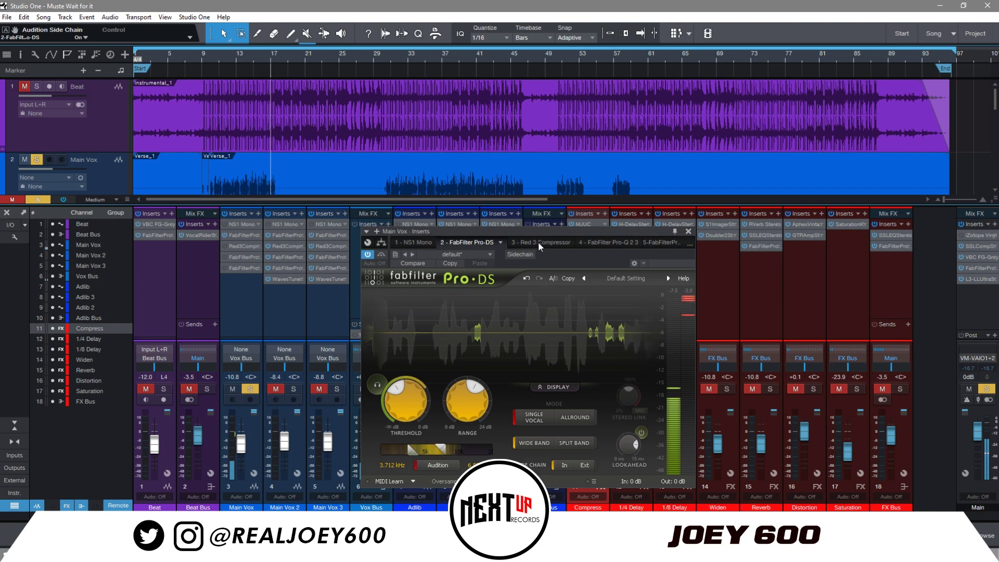
pyautogui.moveTo(551, 232); pyautogui.dragTo(461, 183)
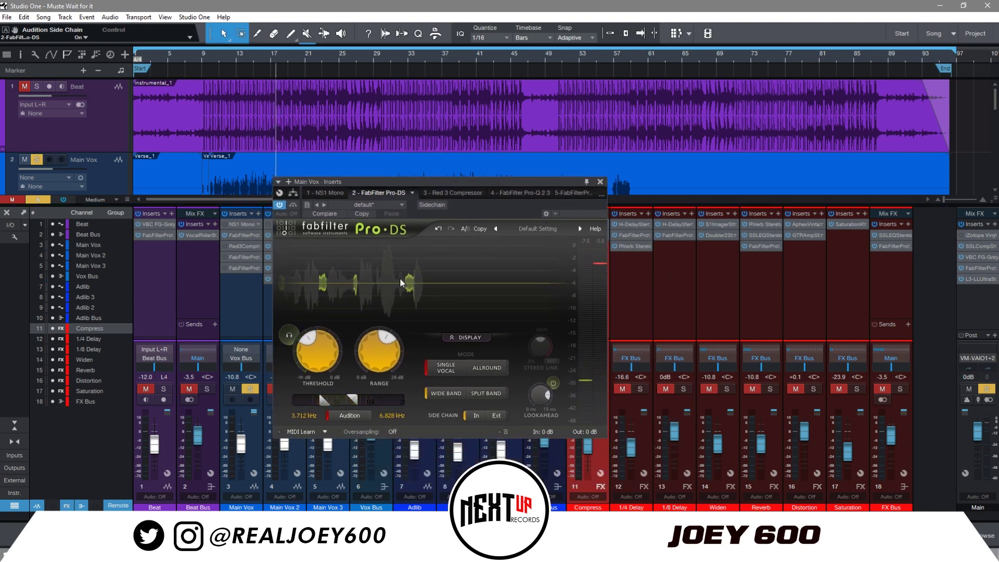
pyautogui.moveTo(284, 182); pyautogui.dragTo(370, 161)
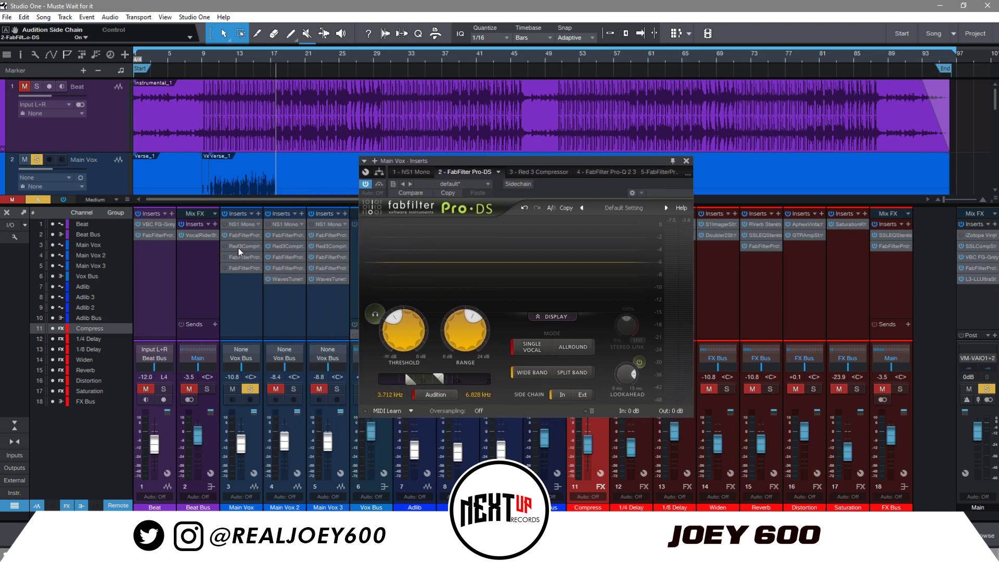
# Open the Red 3 Compressor on Main Vox, move its window over the mixer and review its compression, make-up gain and dry/wet settings
pyautogui.click(230, 252)
pyautogui.click(251, 248)
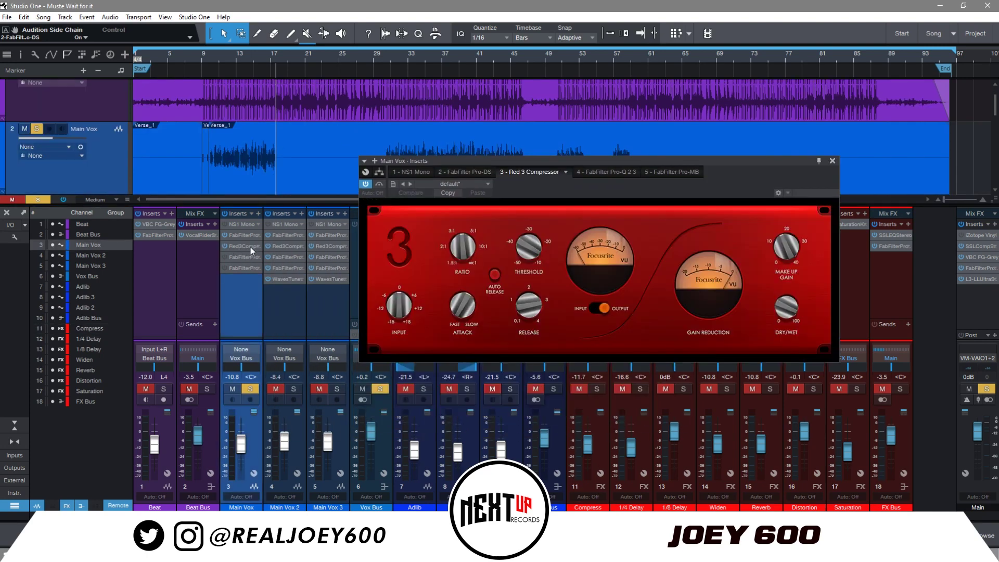
pyautogui.moveTo(639, 165); pyautogui.dragTo(533, 159)
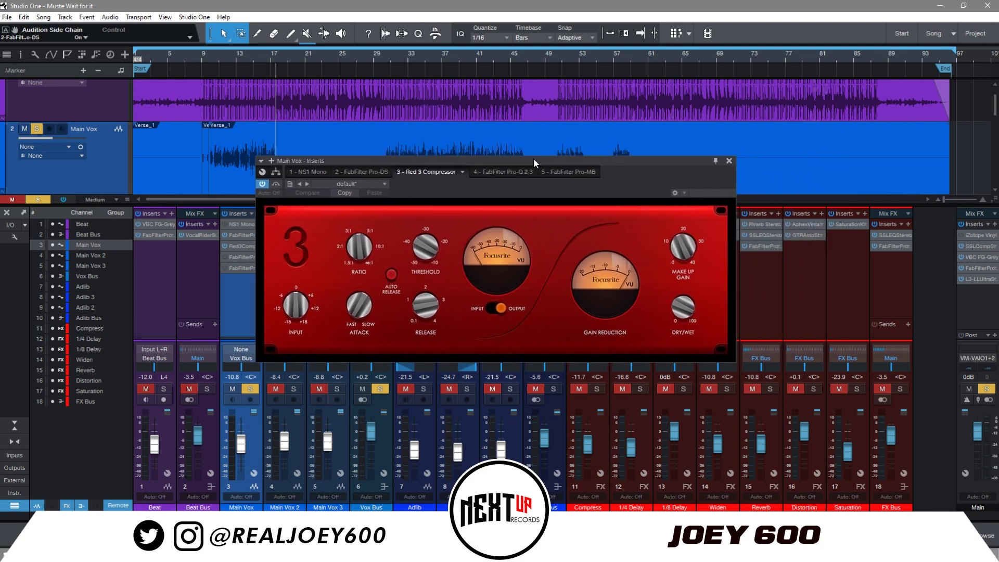
pyautogui.moveTo(681, 245); pyautogui.dragTo(682, 246)
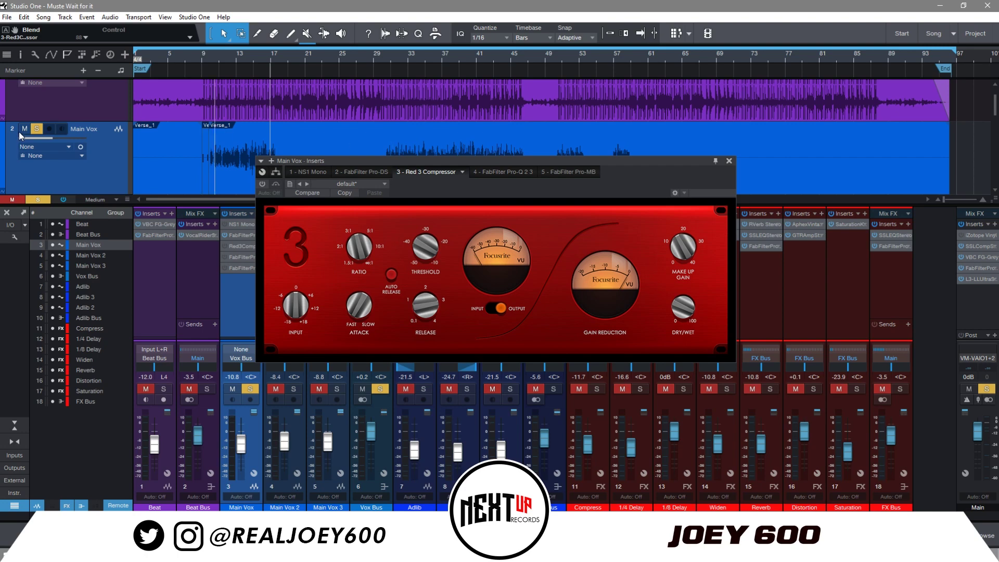
pyautogui.click(729, 161)
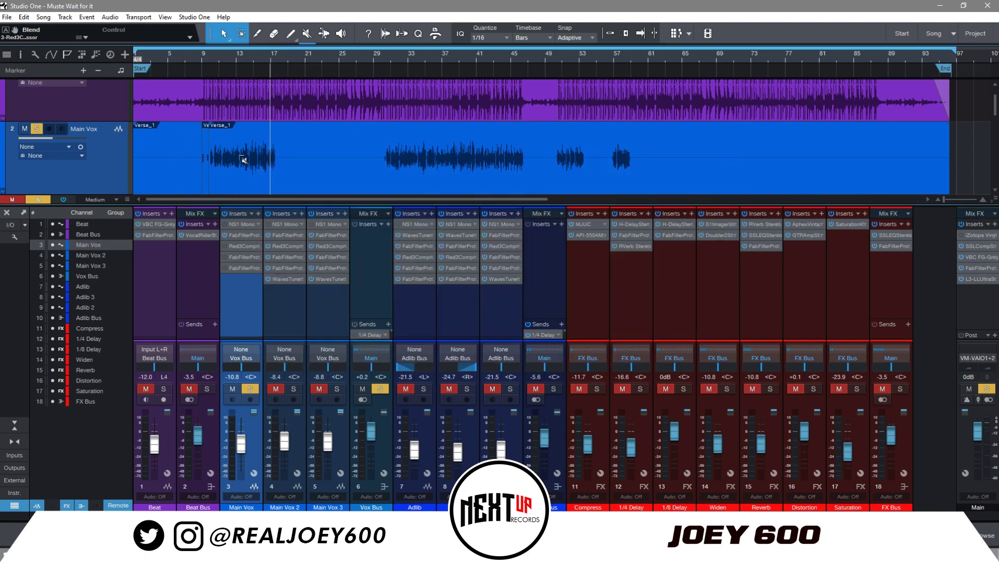
# Activate the Red 3 Compressor on Main Vox and play the verse from about bar 11
pyautogui.scroll(6, 244, 158)
pyautogui.scroll(-2, 252, 162)
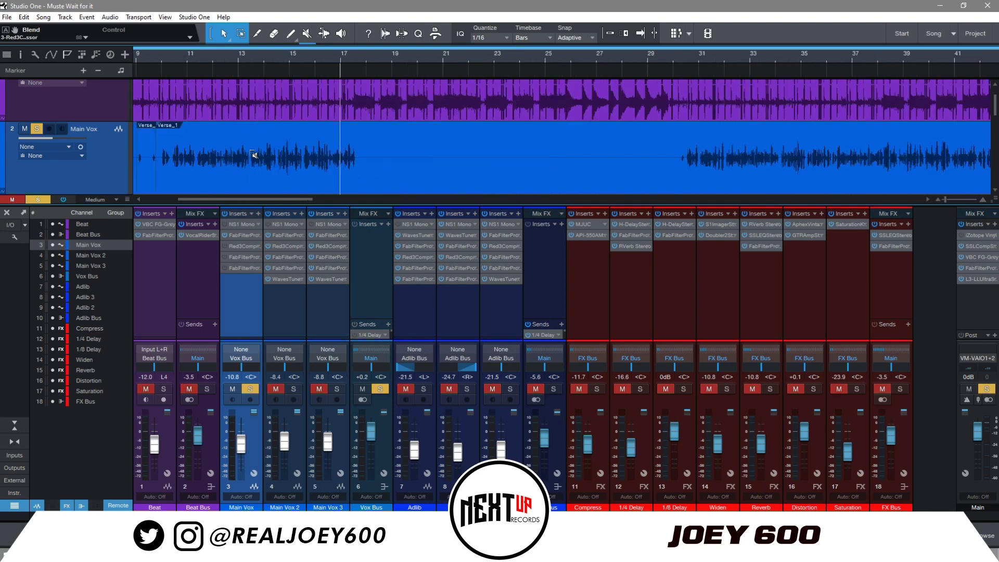
pyautogui.moveTo(248, 198)
pyautogui.mouseDown()
pyautogui.moveTo(208, 198)
pyautogui.moveTo(239, 199)
pyautogui.mouseUp()
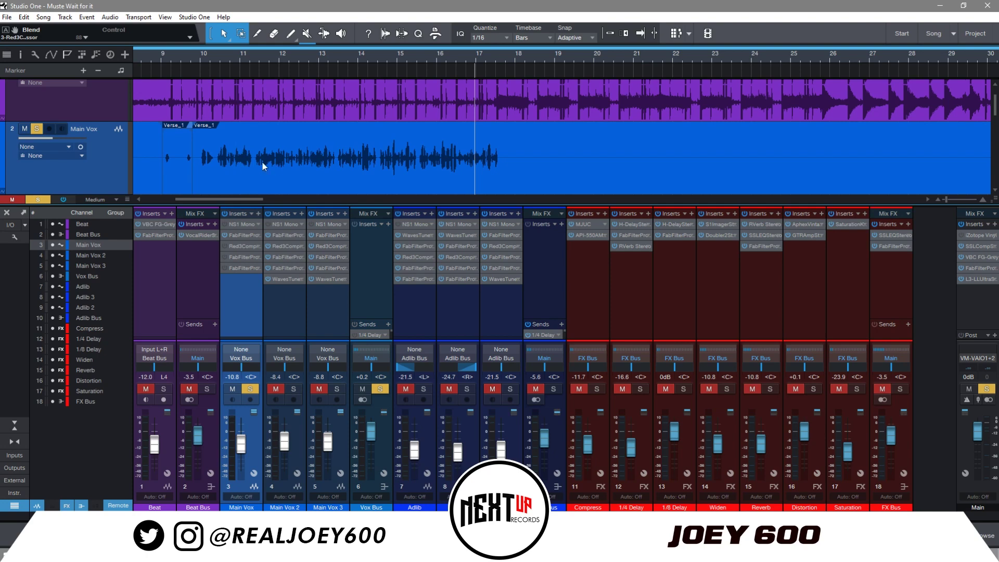
pyautogui.scroll(3, 274, 162)
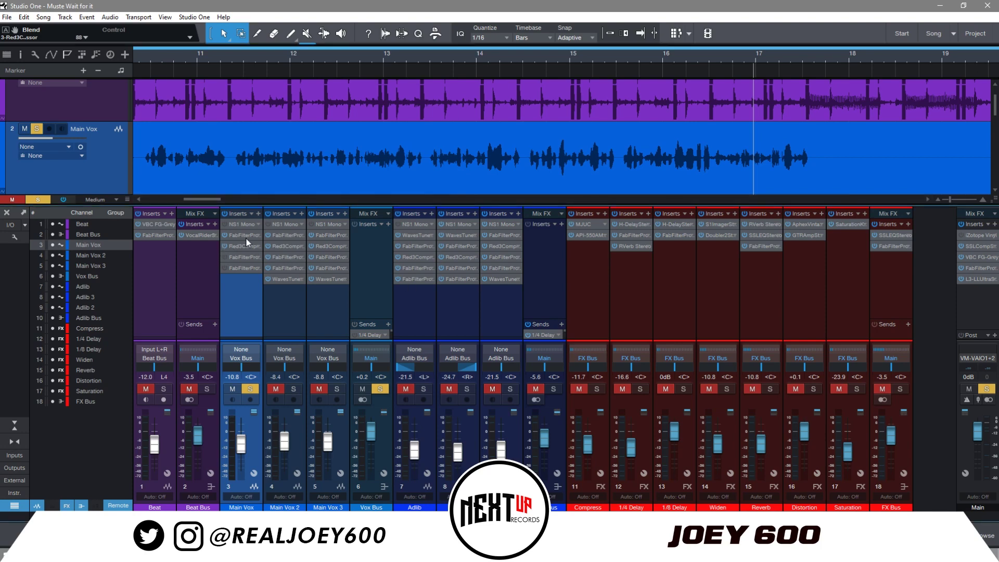
pyautogui.click(229, 53)
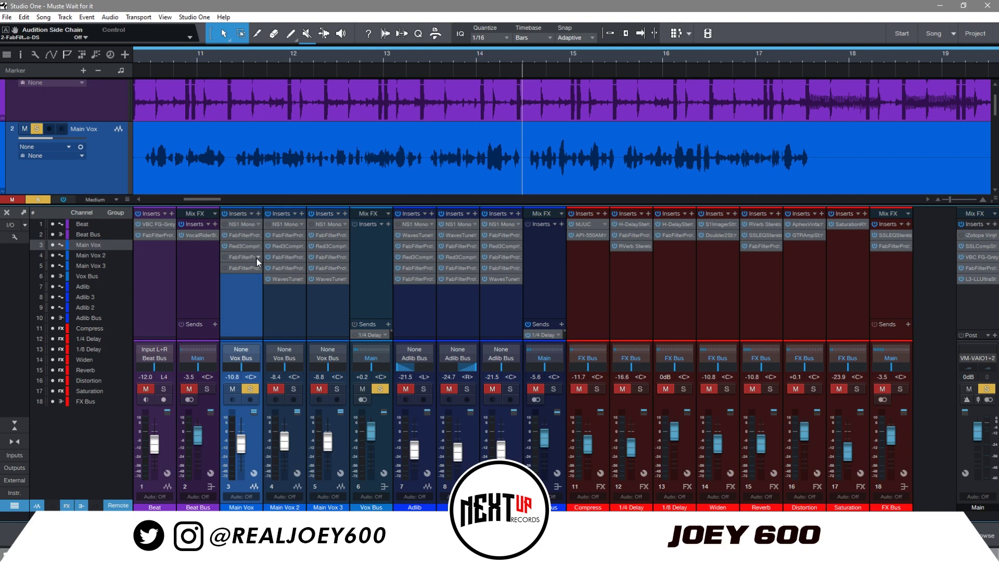
# Open FabFilter Pro-Q 2 on Main Vox, reposition its window and examine the bands of the EQ curve
pyautogui.doubleClick(256, 257)
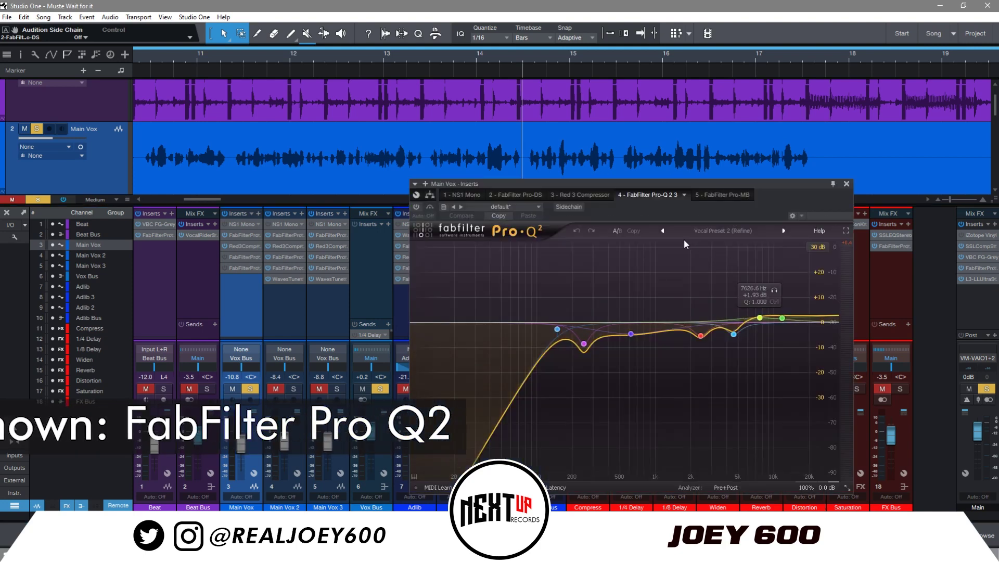
pyautogui.moveTo(674, 186); pyautogui.dragTo(575, 179)
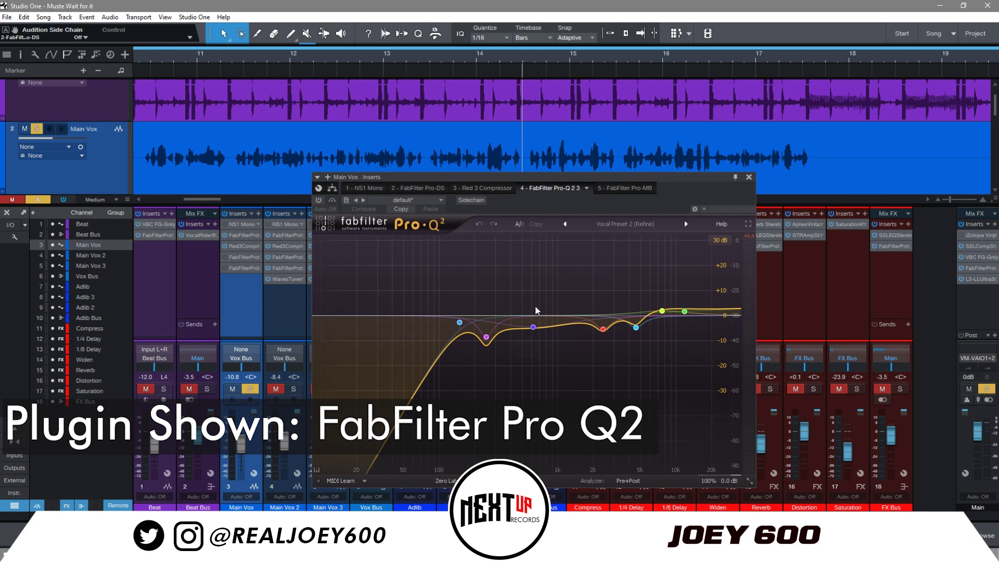
pyautogui.moveTo(523, 350)
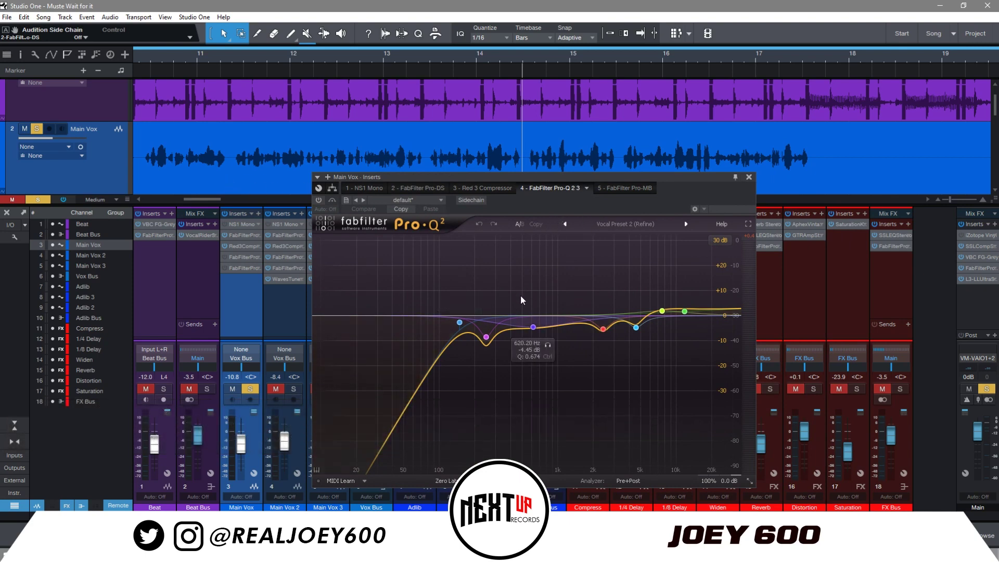
# Close the EQ and revisit the Red 3 Compressor on Main Vox to check its make-up gain
pyautogui.click(749, 177)
pyautogui.click(249, 247)
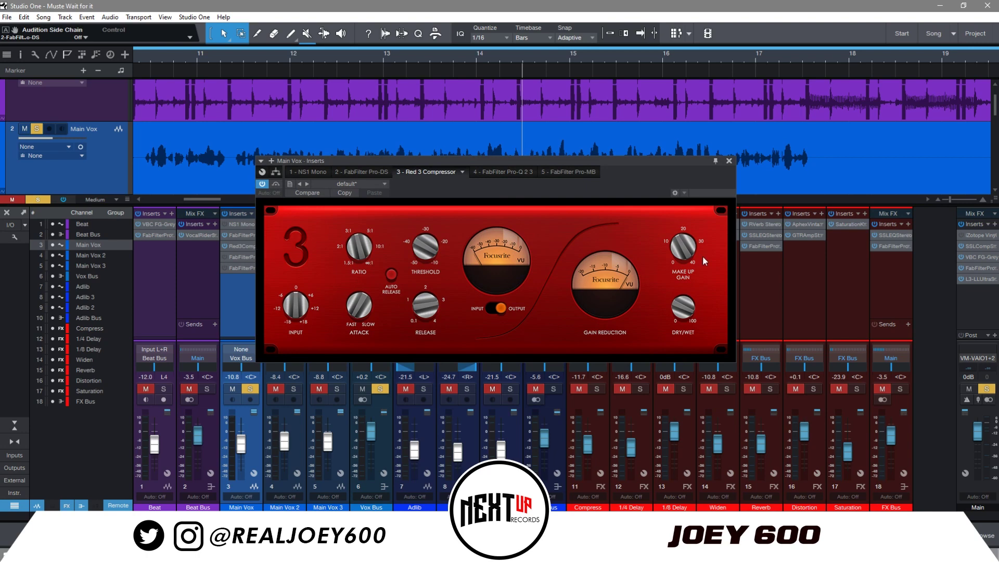
pyautogui.click(729, 161)
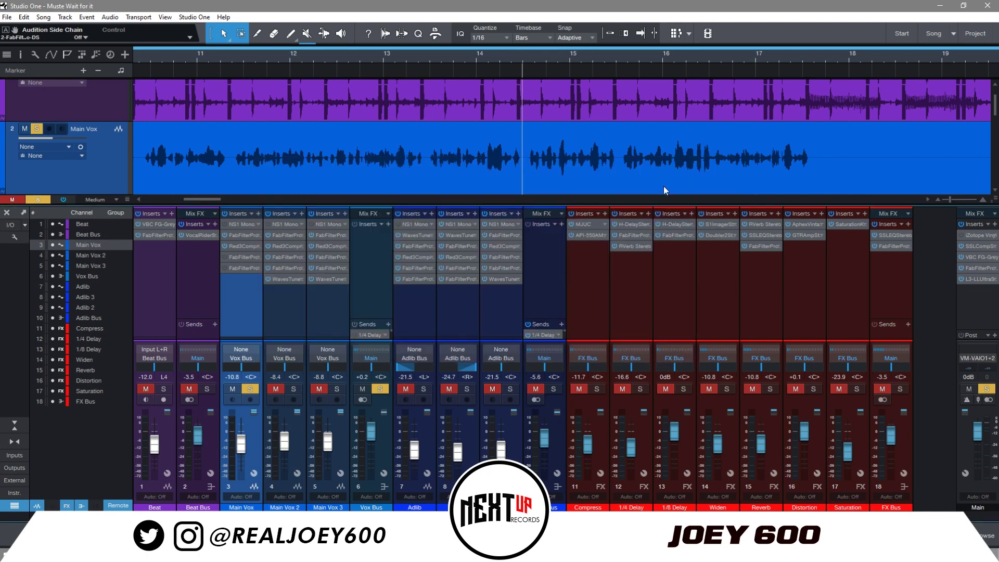
# Reopen Pro-Q 2 on Main Vox with the insert active and move its window higher
pyautogui.click(241, 258)
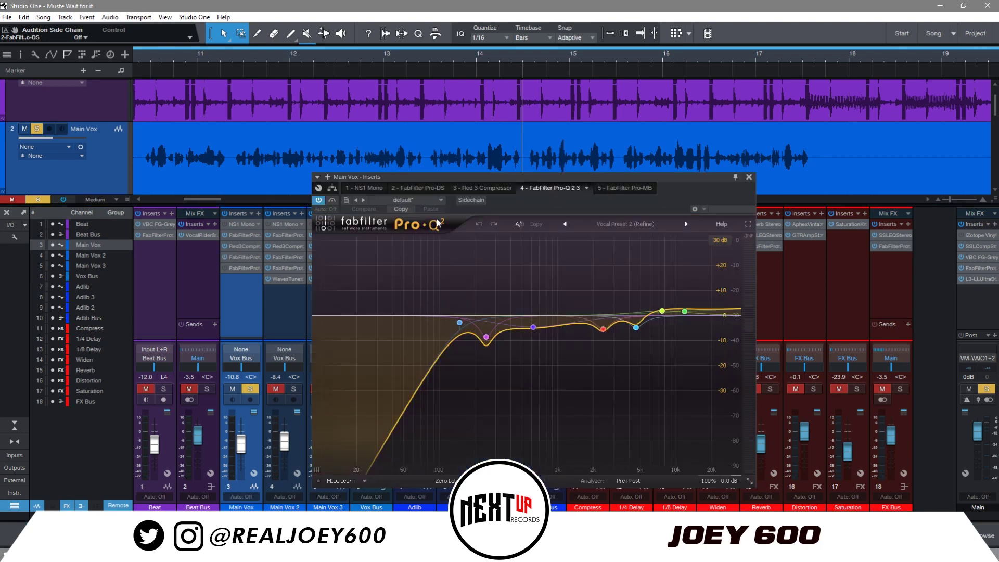
pyautogui.moveTo(510, 188); pyautogui.dragTo(502, 146)
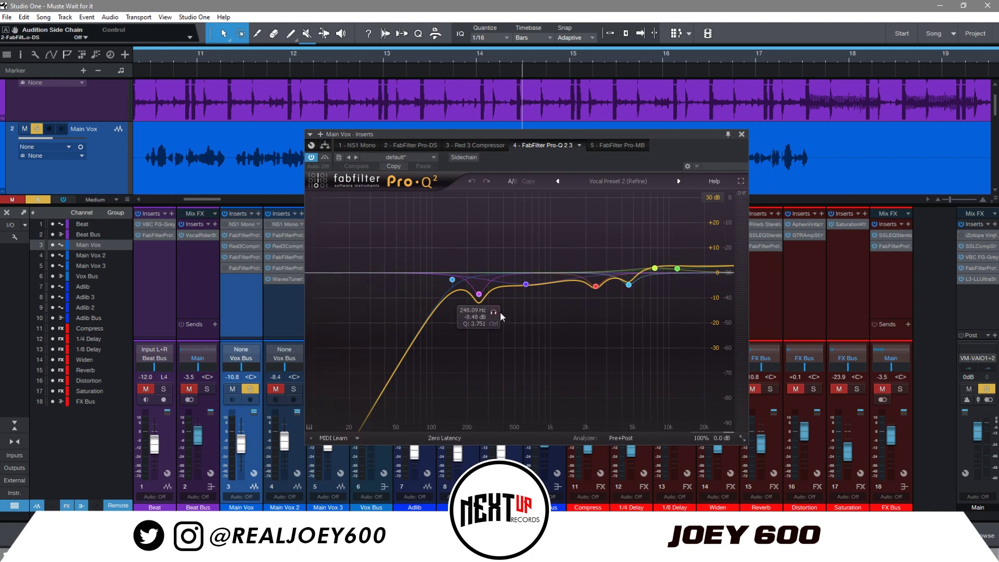
# Try boosting and cutting the 248 Hz EQ band while the vocal plays from about bar 10.5, then undo the band change
pyautogui.moveTo(479, 295)
pyautogui.mouseDown()
pyautogui.moveTo(471, 155)
pyautogui.moveTo(470, 164)
pyautogui.moveTo(575, 167)
pyautogui.moveTo(456, 176)
pyautogui.moveTo(449, 195)
pyautogui.moveTo(539, 193)
pyautogui.moveTo(487, 204)
pyautogui.mouseUp()
pyautogui.click(155, 69)
pyautogui.press('space')
pyautogui.moveTo(487, 202); pyautogui.dragTo(482, 299)
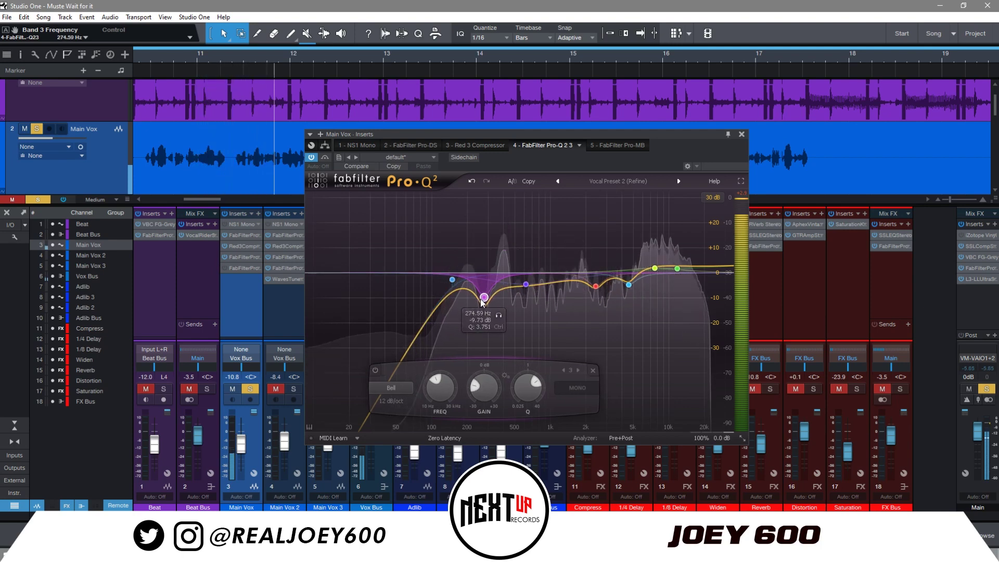
pyautogui.click(466, 180)
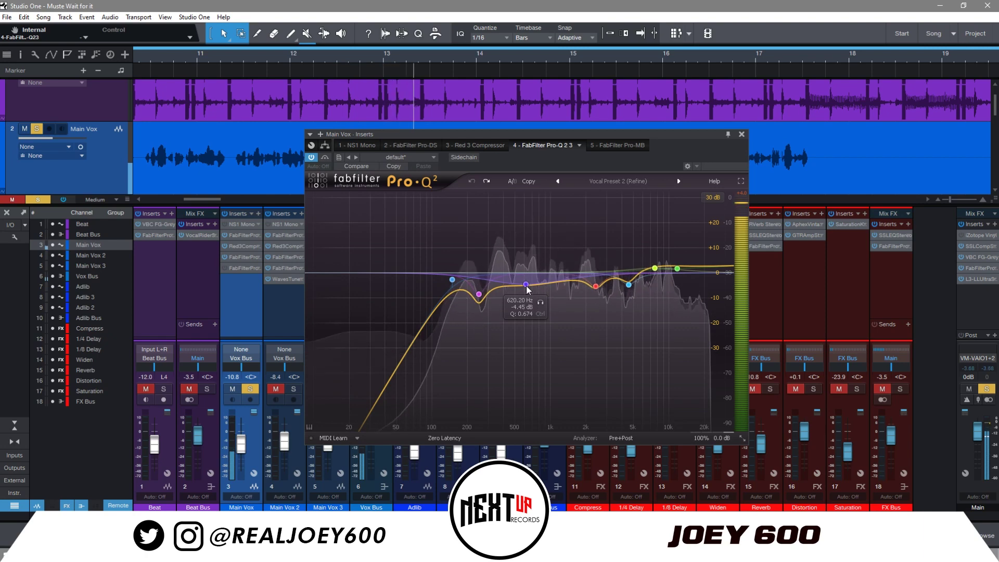
pyautogui.press('space')
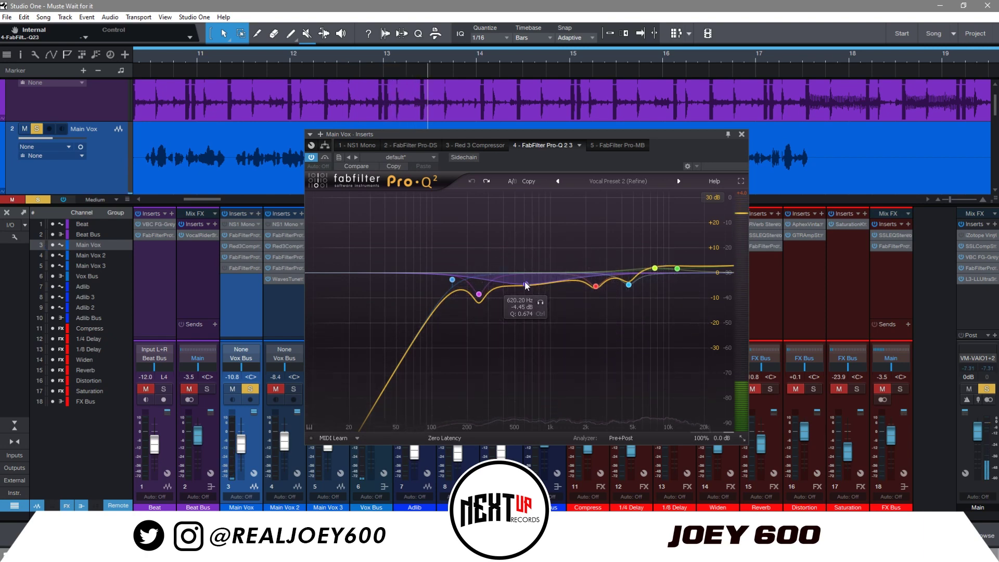
# Raise Pro-Q 2 bands 5 and 4 to around 0 dB, then cut them again at 639.37 Hz and 2538.7 Hz while auditioning the vocal
pyautogui.moveTo(525, 286); pyautogui.dragTo(526, 275)
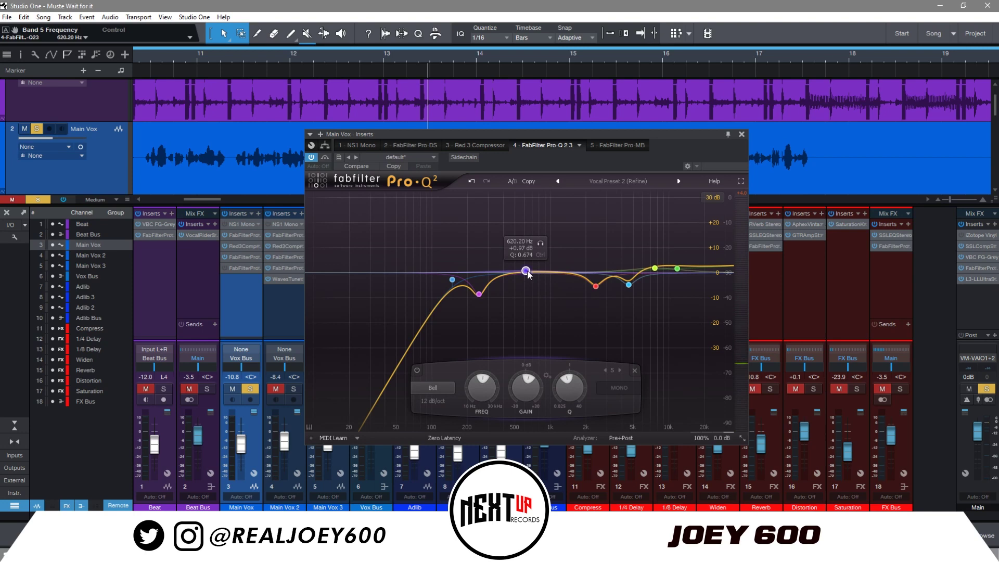
pyautogui.moveTo(596, 286); pyautogui.dragTo(597, 276)
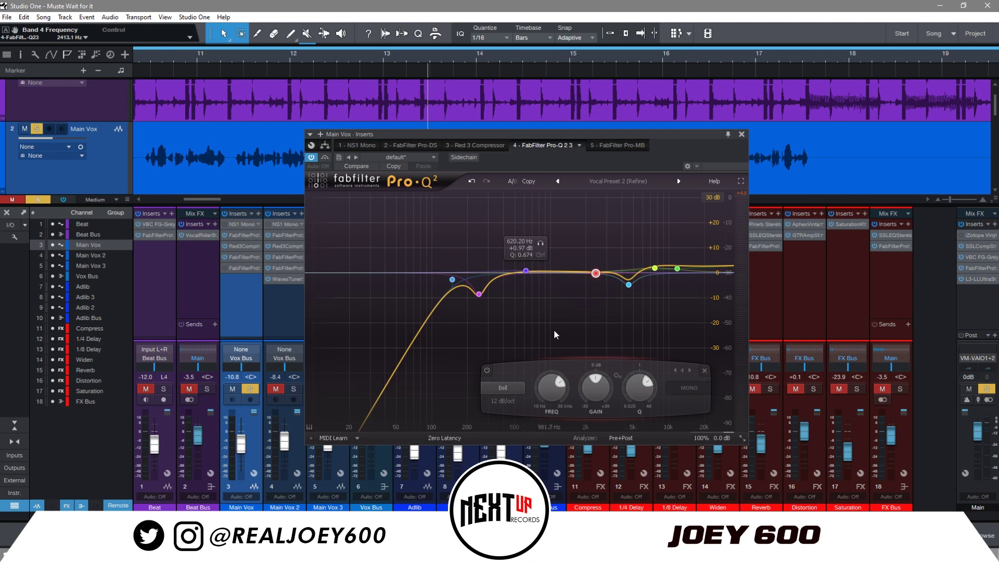
pyautogui.moveTo(520, 276)
pyautogui.mouseDown()
pyautogui.moveTo(526, 265)
pyautogui.moveTo(527, 291)
pyautogui.mouseUp()
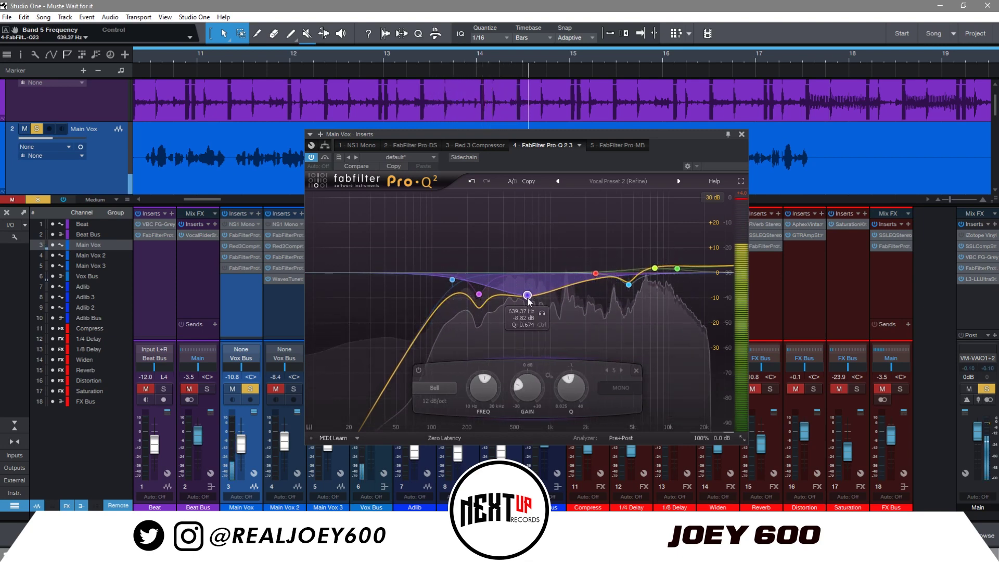
pyautogui.moveTo(600, 278)
pyautogui.mouseDown()
pyautogui.moveTo(597, 206)
pyautogui.moveTo(599, 293)
pyautogui.mouseUp()
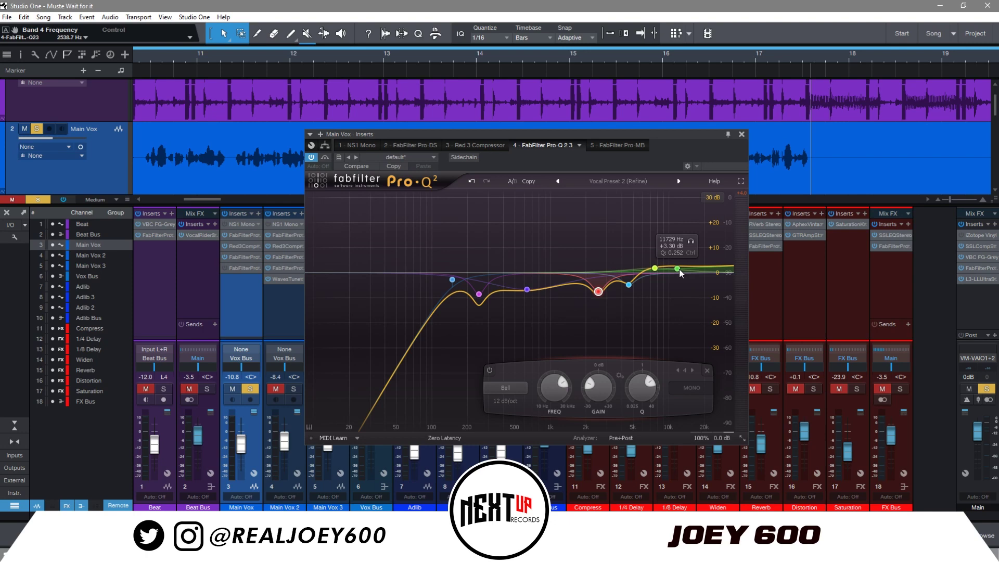
pyautogui.click(741, 134)
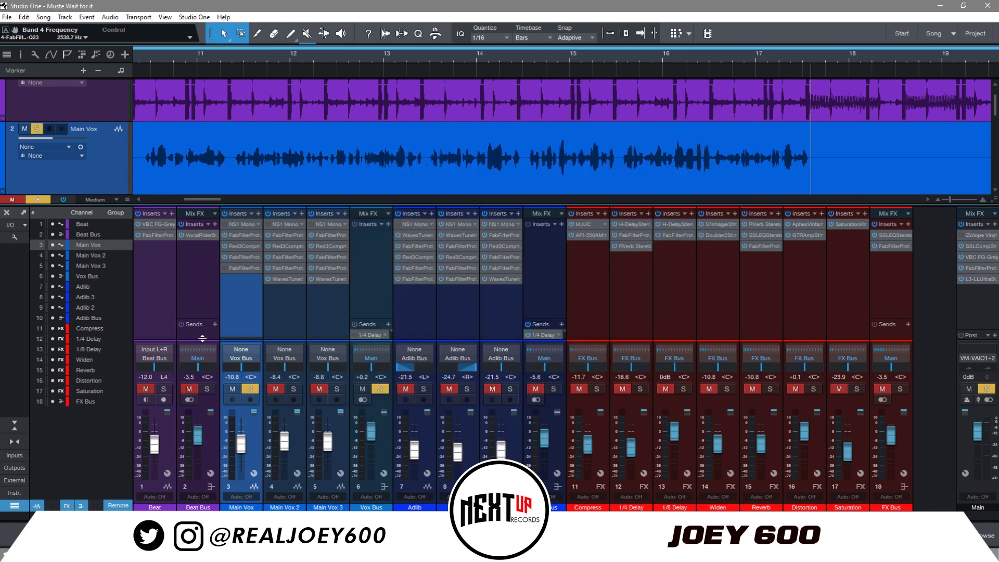
# Open Pro-MB, try a second Red 3 Compressor at the end of the Main Vox inserts and undo the addition
pyautogui.click(234, 269)
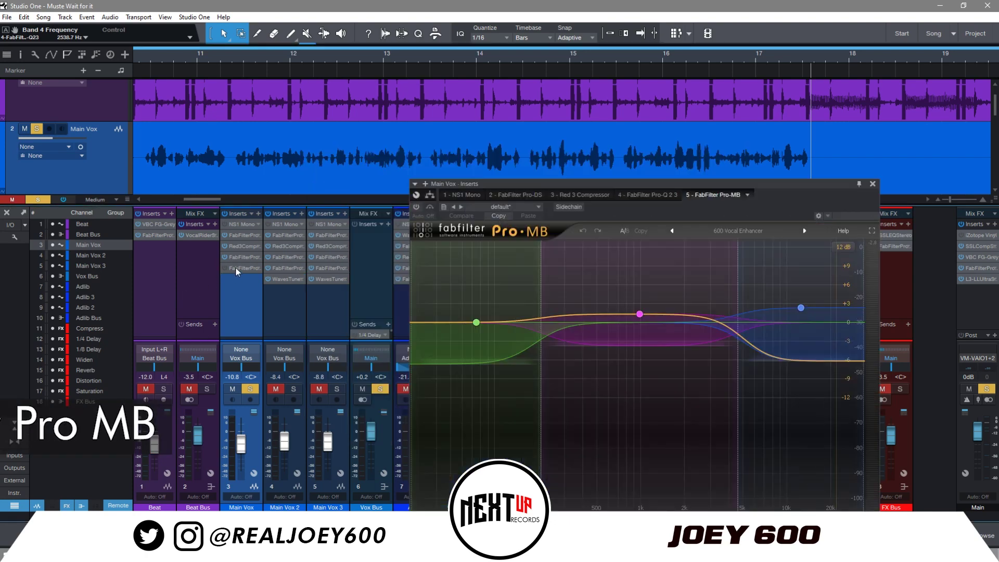
pyautogui.moveTo(549, 180); pyautogui.dragTo(440, 140)
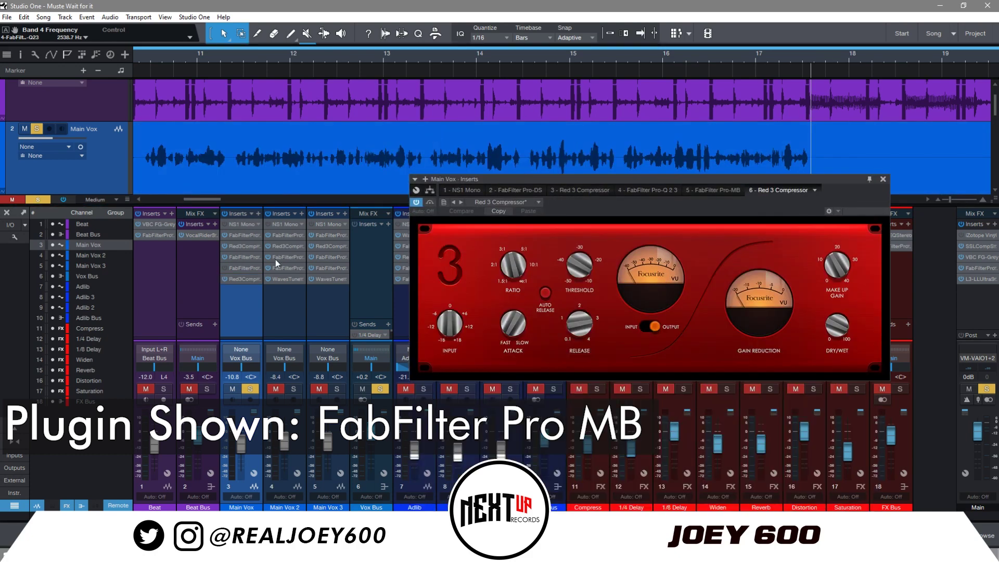
pyautogui.moveTo(243, 277)
pyautogui.mouseDown()
pyautogui.moveTo(250, 247)
pyautogui.moveTo(247, 271)
pyautogui.moveTo(259, 279)
pyautogui.mouseUp()
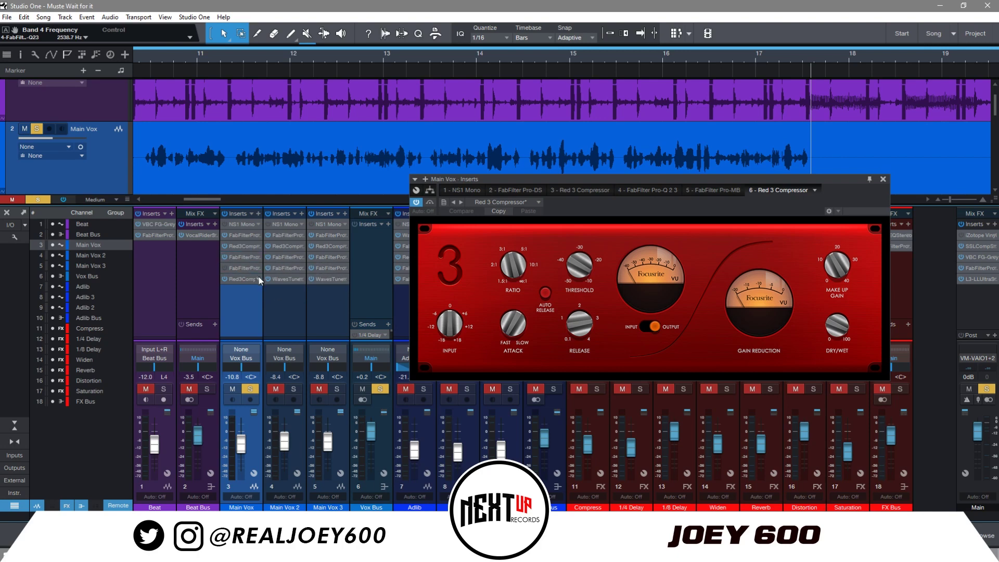
pyautogui.hotkey('ctrl', 'z')
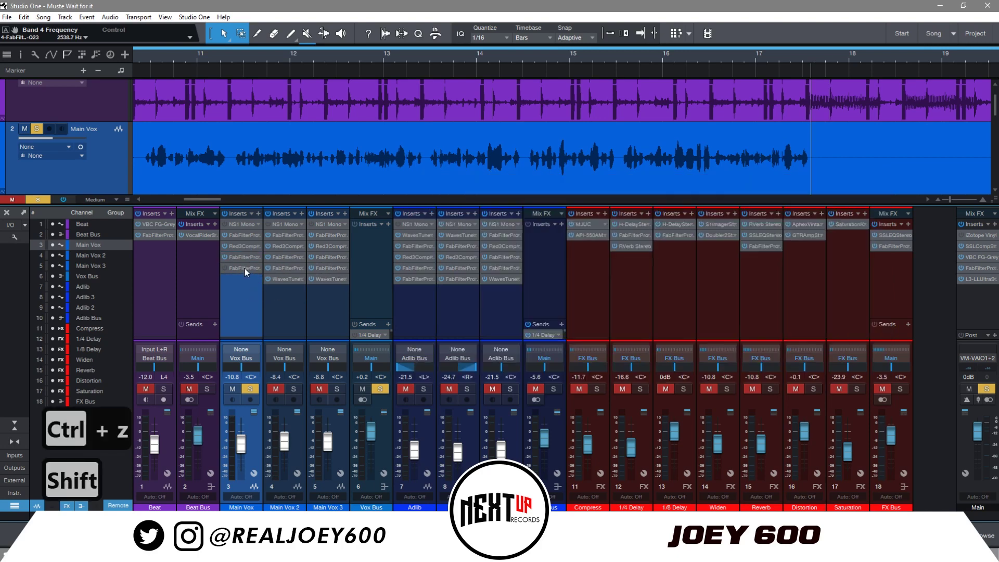
# Reopen FabFilter Pro-MB on Main Vox, nudge the low/mid crossover slightly higher and inspect the low and high bands
pyautogui.click(244, 267)
pyautogui.moveTo(636, 179); pyautogui.dragTo(530, 129)
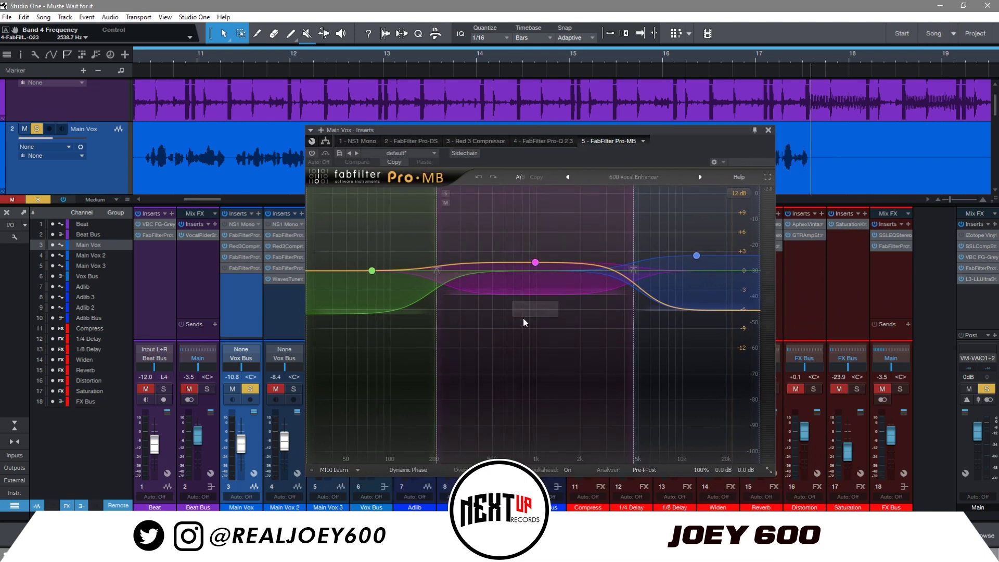
pyautogui.moveTo(435, 272); pyautogui.dragTo(440, 272)
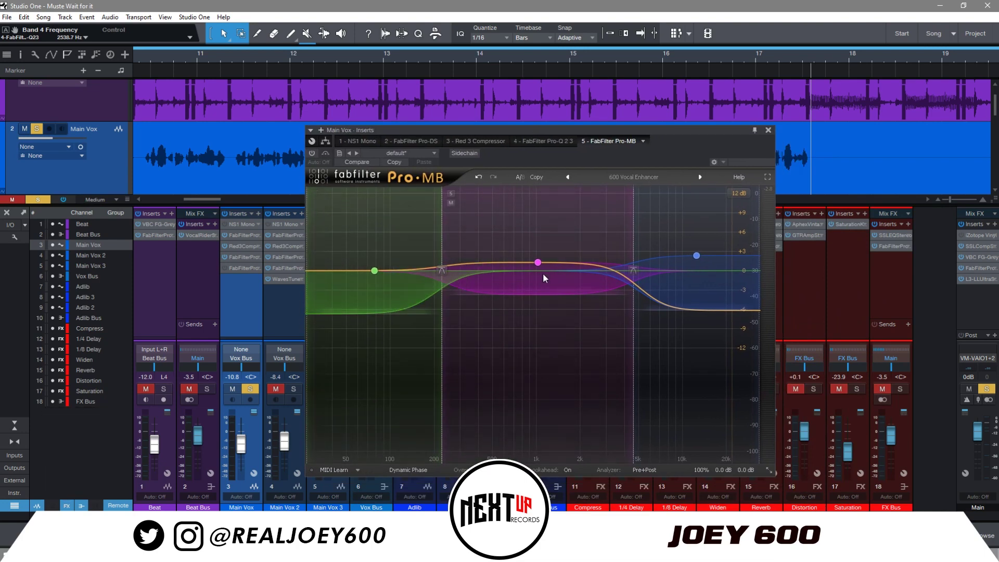
pyautogui.click(397, 301)
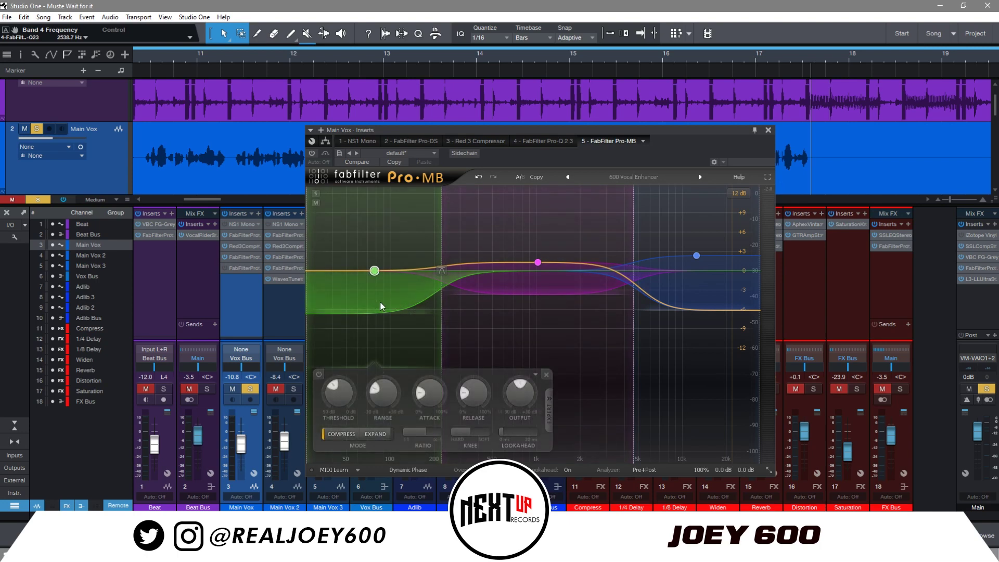
pyautogui.click(700, 289)
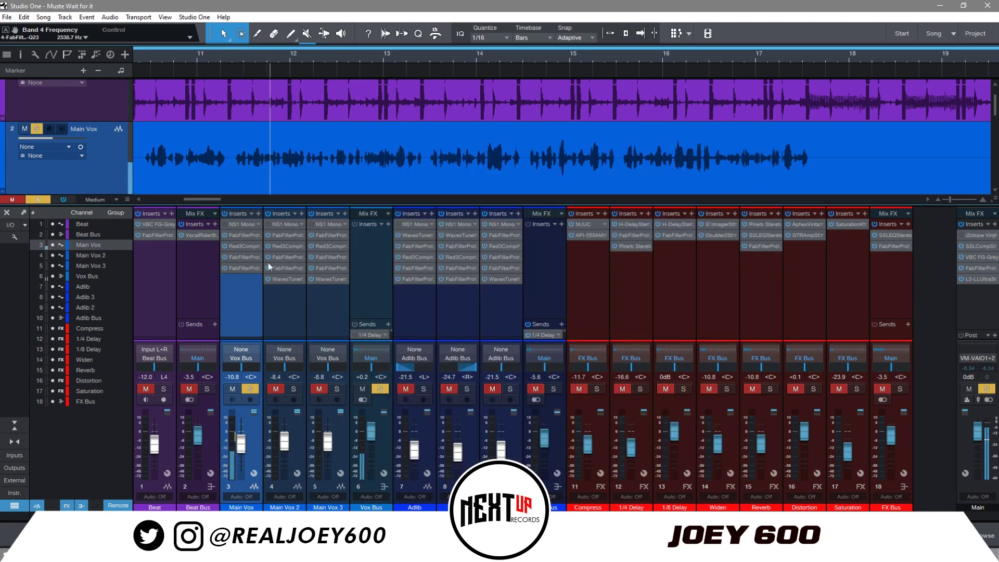
# Play the verse with Pro-MB active on Main Vox and check the low band's threshold against the moving curve
pyautogui.click(241, 267)
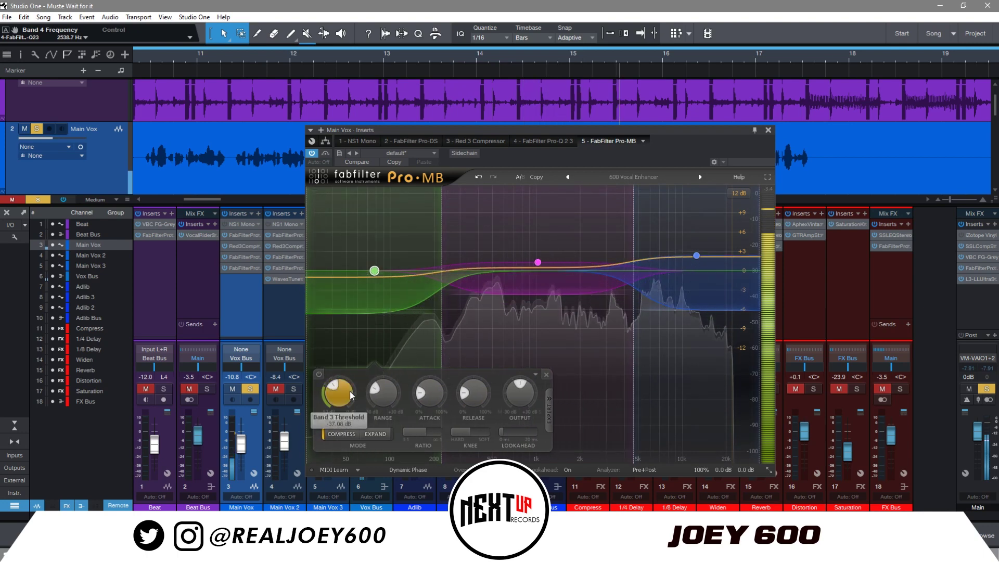
pyautogui.click(768, 130)
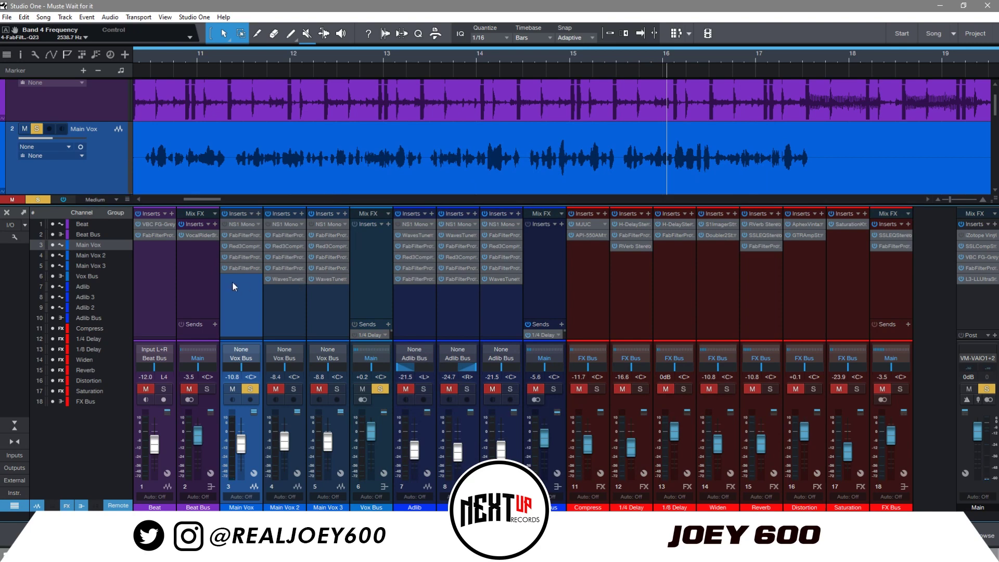
# Turn off solo on Main Vox, unmute the beat and play the processed vocal within the mix from about bar 10.5
pyautogui.click(254, 389)
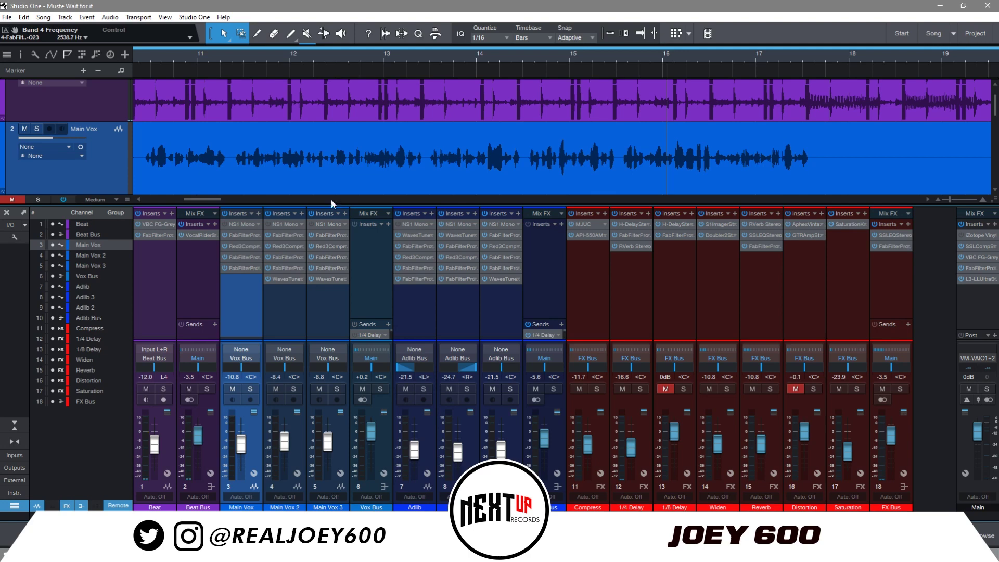
pyautogui.press('space')
pyautogui.click(152, 59)
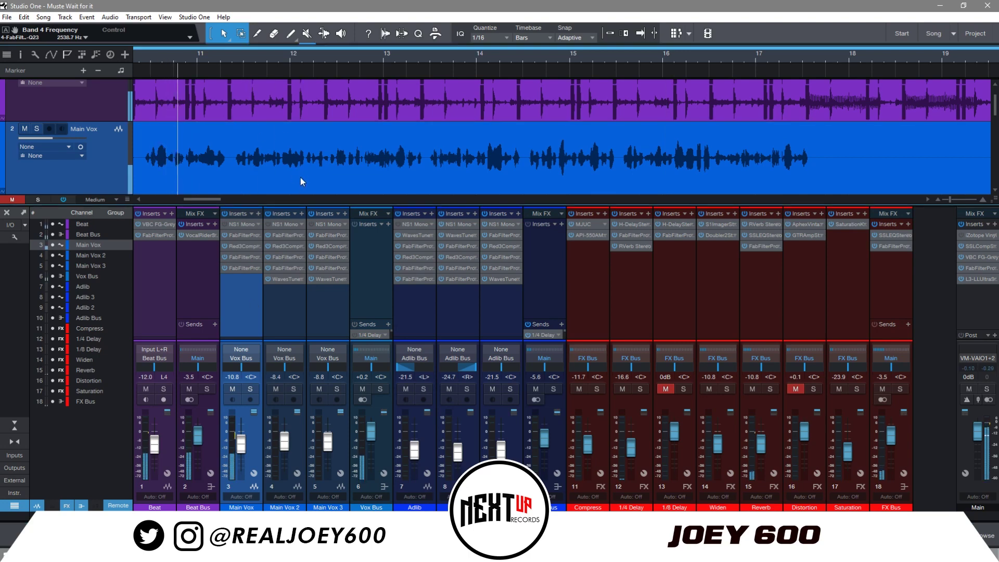